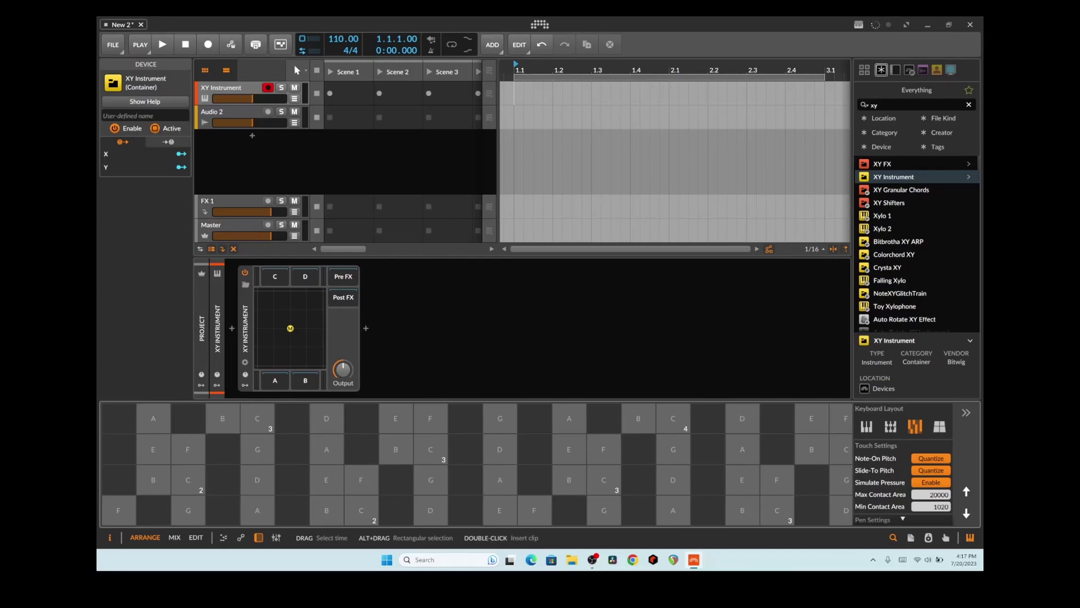
# - Search the browser for "kon" to load Kontakt 7 into the XY Instrument's A slot, and move the mix point to corner A
pyautogui.moveTo(915, 105); pyautogui.dragTo(816, 109)
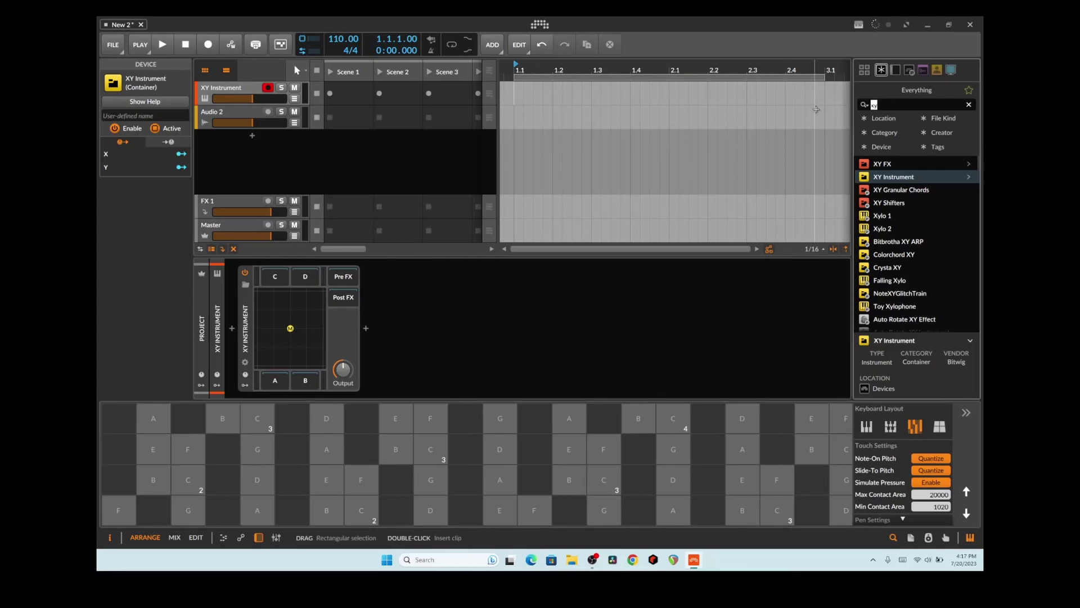
pyautogui.press('BackSpace')
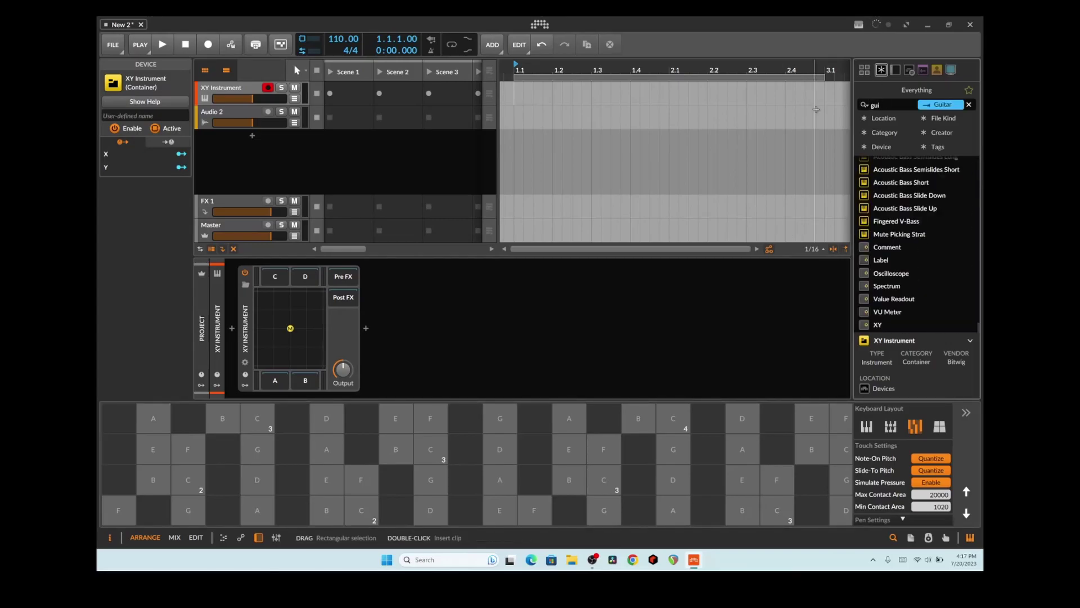
pyautogui.write('kon')
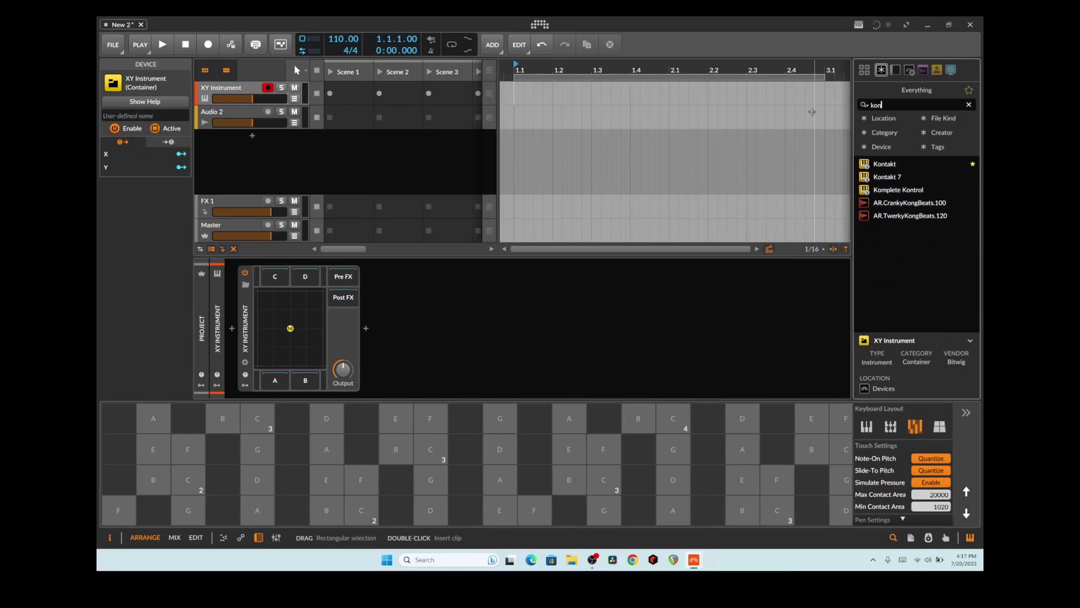
pyautogui.moveTo(881, 183); pyautogui.dragTo(288, 376)
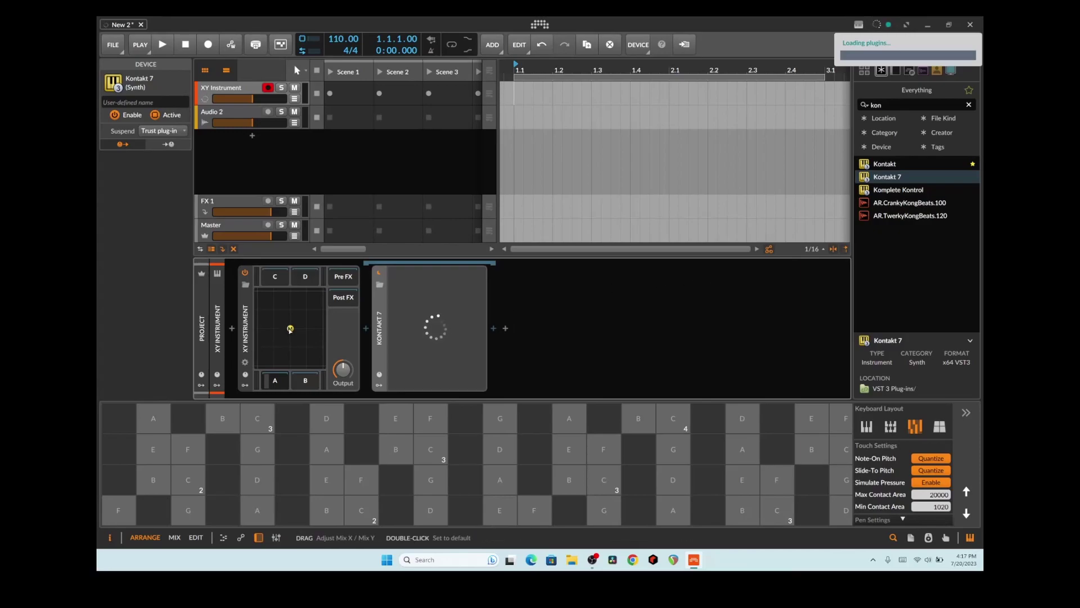
pyautogui.moveTo(255, 346); pyautogui.dragTo(257, 368)
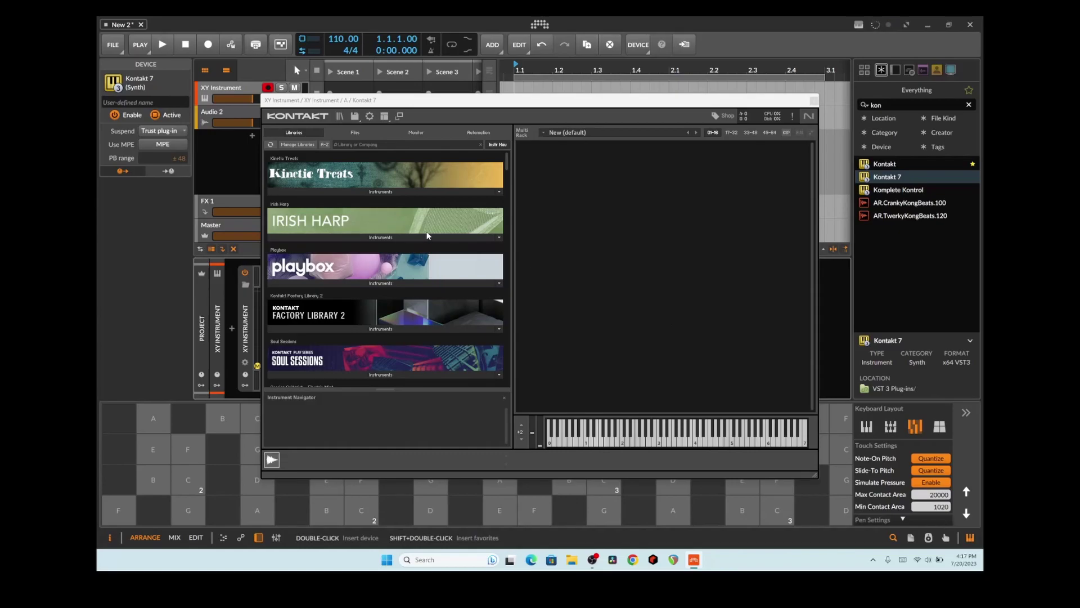
# - Load Rosette Fingerstyle.nki from the Rosette Fingerstyle library into Kontakt and move the plug-in window clear of the onscreen keyboard
pyautogui.moveTo(508, 161); pyautogui.dragTo(501, 344)
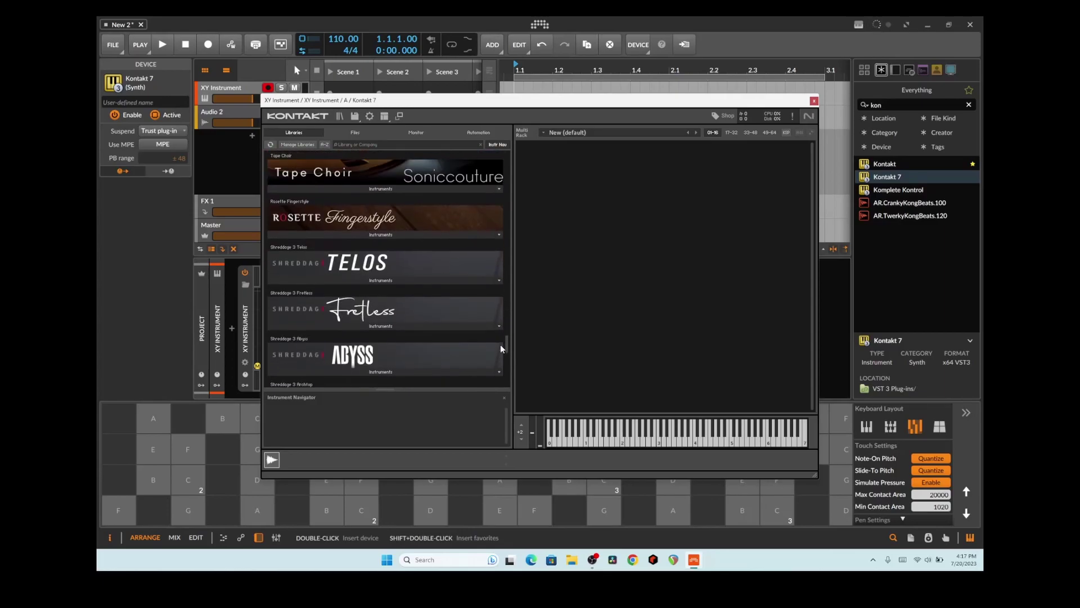
pyautogui.click(384, 234)
pyautogui.click(349, 255)
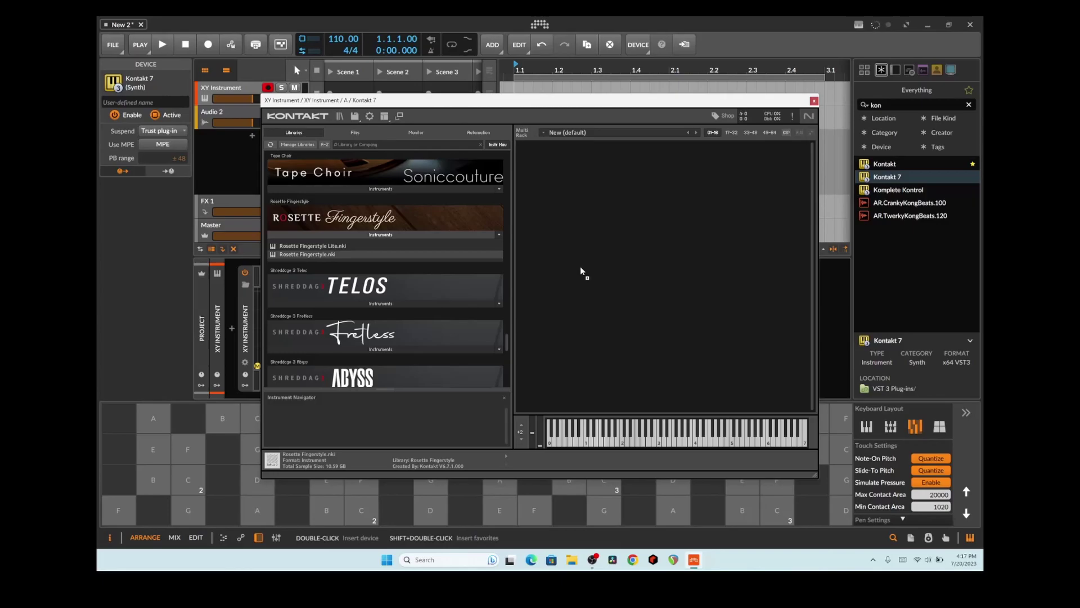
pyautogui.moveTo(580, 266); pyautogui.dragTo(580, 265)
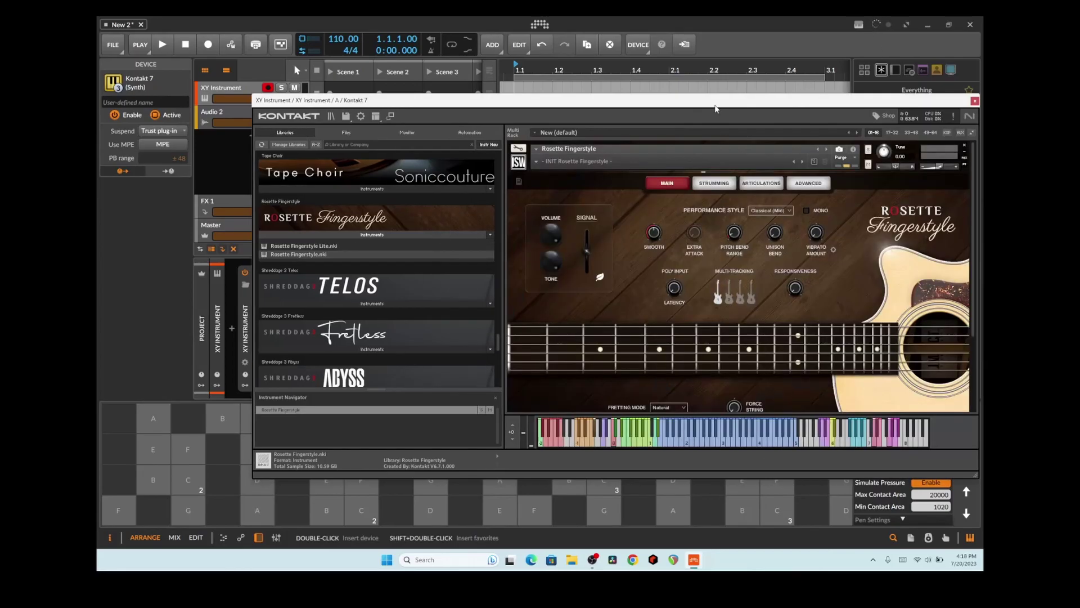
pyautogui.moveTo(724, 102); pyautogui.dragTo(663, 50)
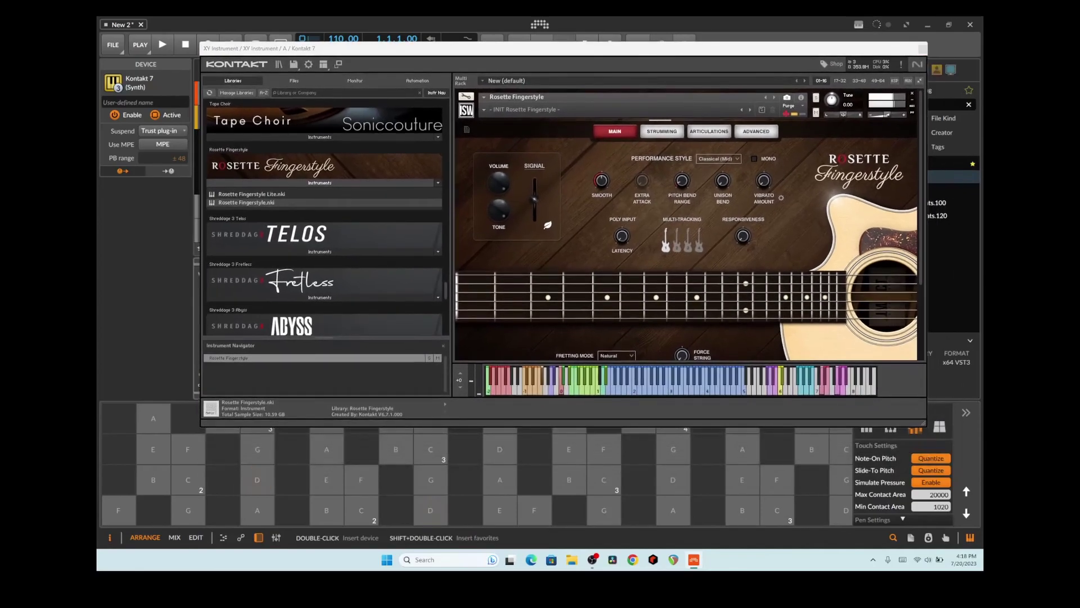
# - Audition the Rosette Fingerstyle guitar by playing notes on the onscreen keyboard, and close the Kontakt window
pyautogui.click(188, 479)
pyautogui.click(361, 510)
pyautogui.click(257, 480)
pyautogui.click(431, 511)
pyautogui.click(153, 419)
pyautogui.click(326, 449)
pyautogui.click(499, 480)
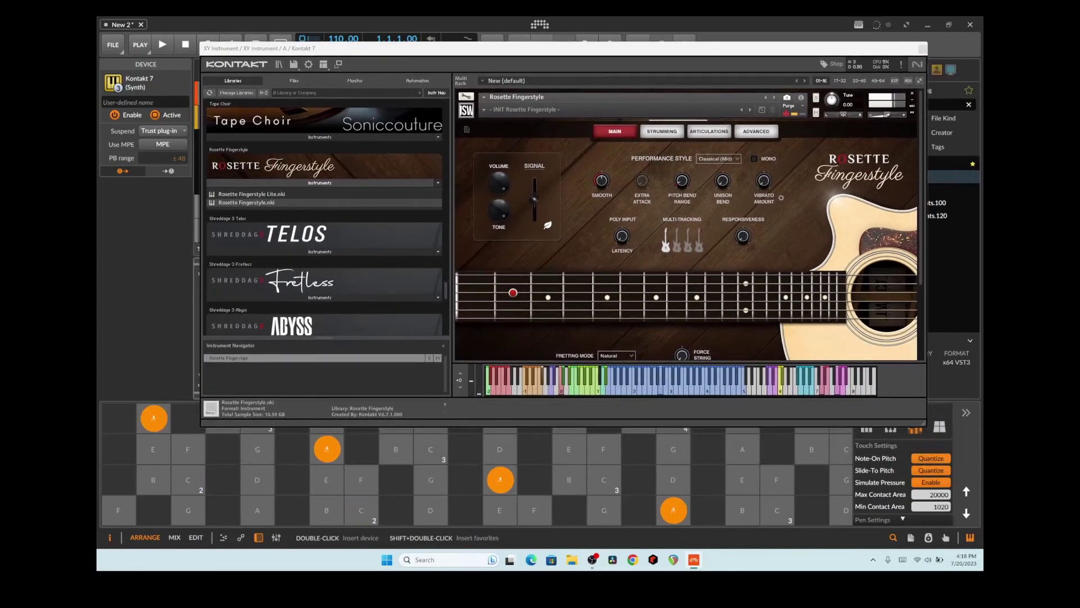
pyautogui.click(153, 449)
pyautogui.click(326, 480)
pyautogui.click(500, 511)
pyautogui.click(223, 480)
pyautogui.click(396, 510)
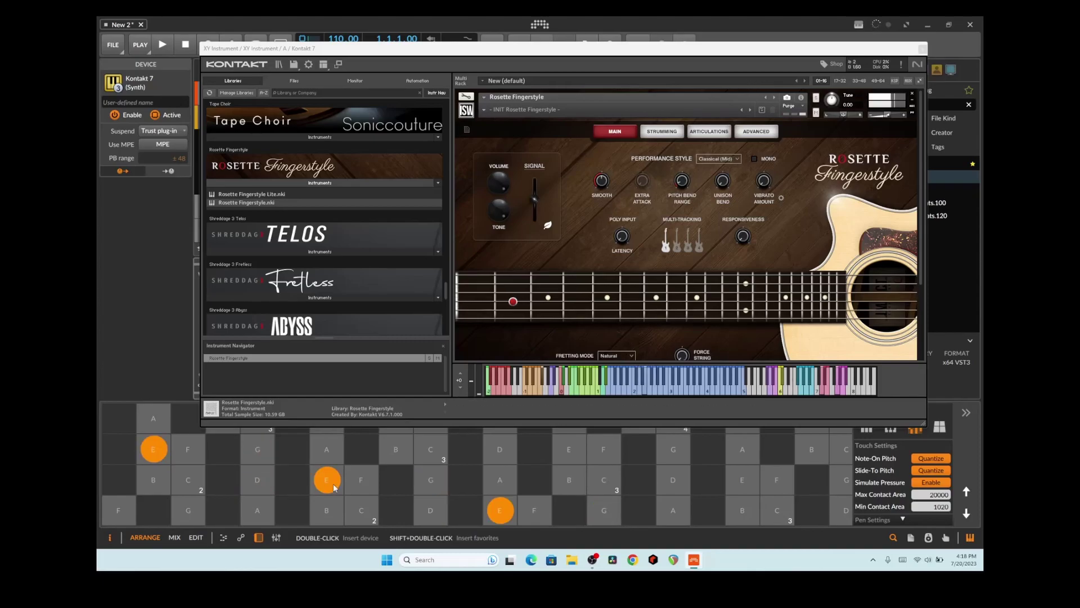
pyautogui.click(923, 49)
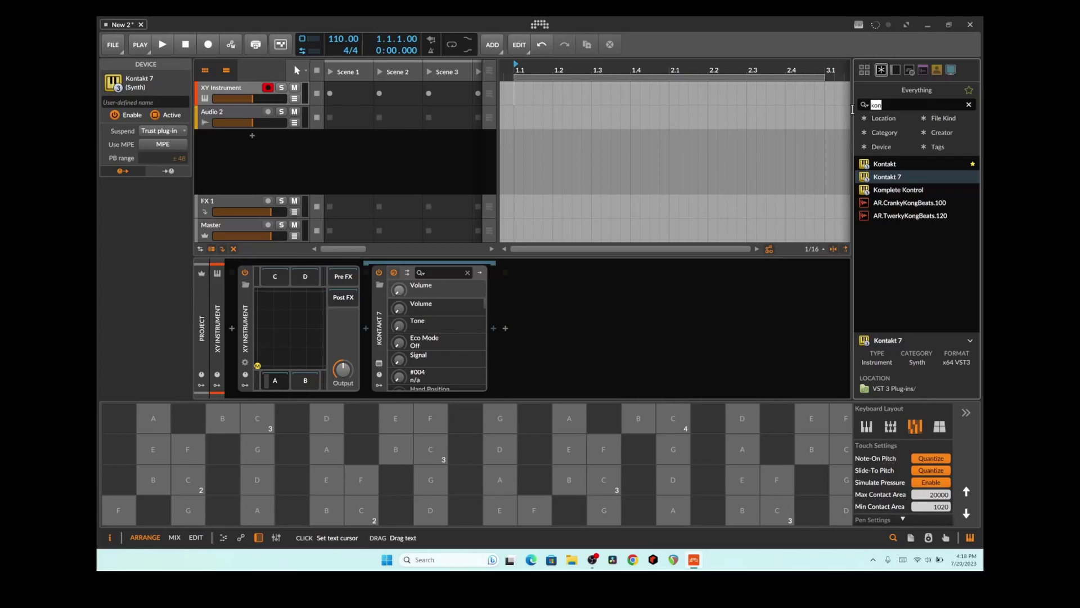
# - Search the browser for "mass" and load Massive X into the XY Instrument's C slot
pyautogui.click(969, 105)
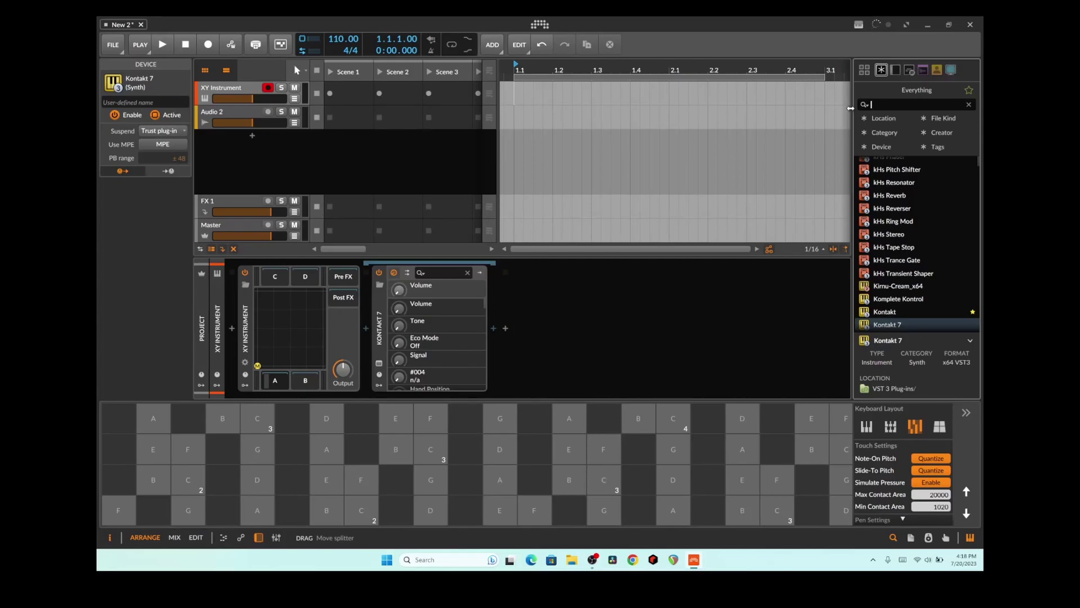
pyautogui.click(431, 449)
pyautogui.write('mass')
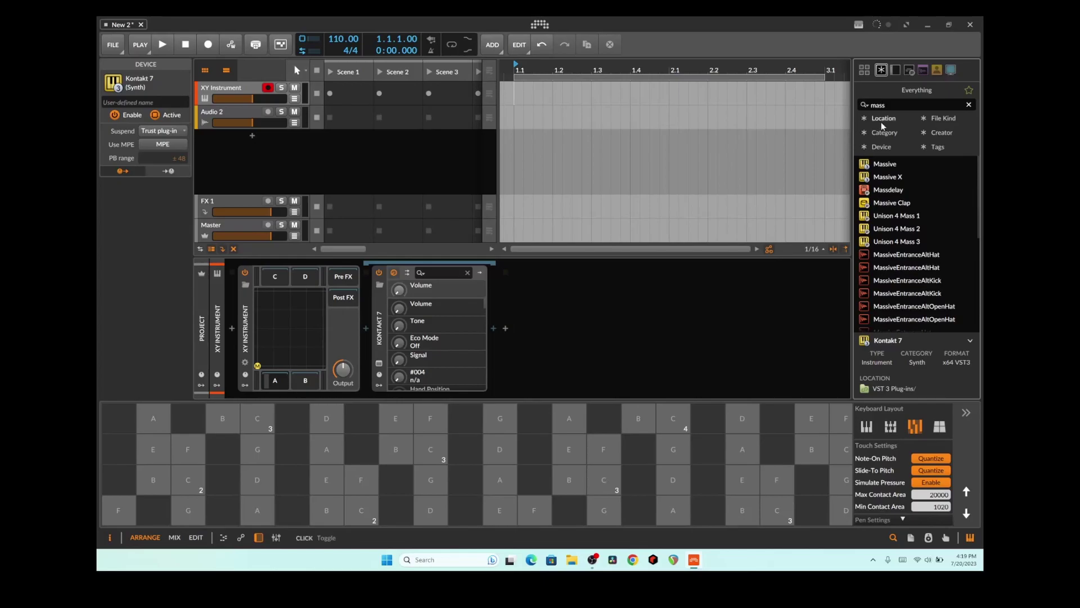
pyautogui.moveTo(880, 178); pyautogui.dragTo(307, 288)
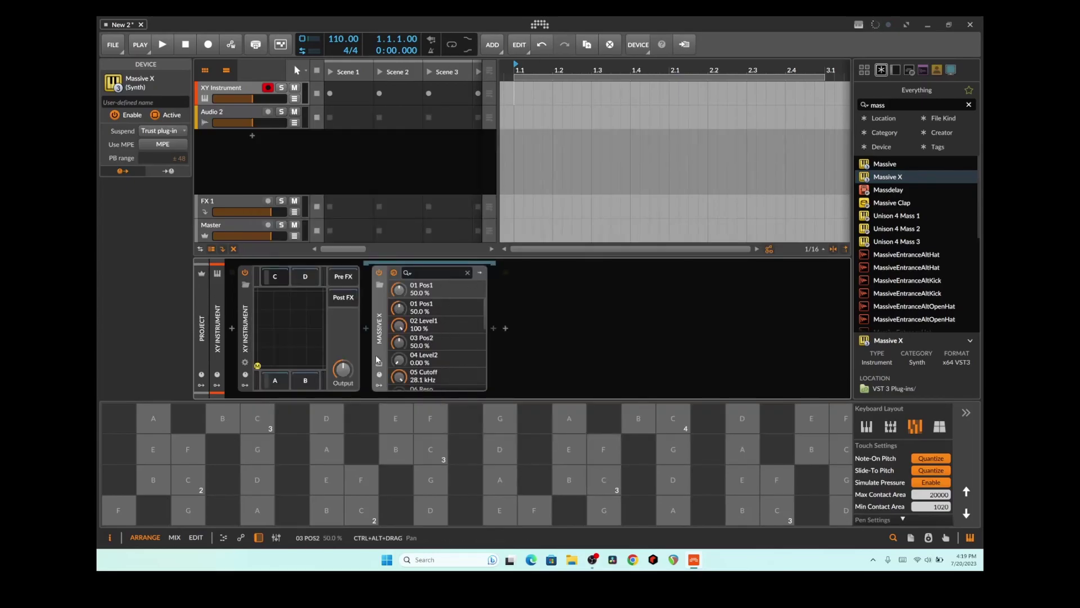
# - Load the Amble Bacon preset in Massive X and close the plug-in window
pyautogui.click(379, 362)
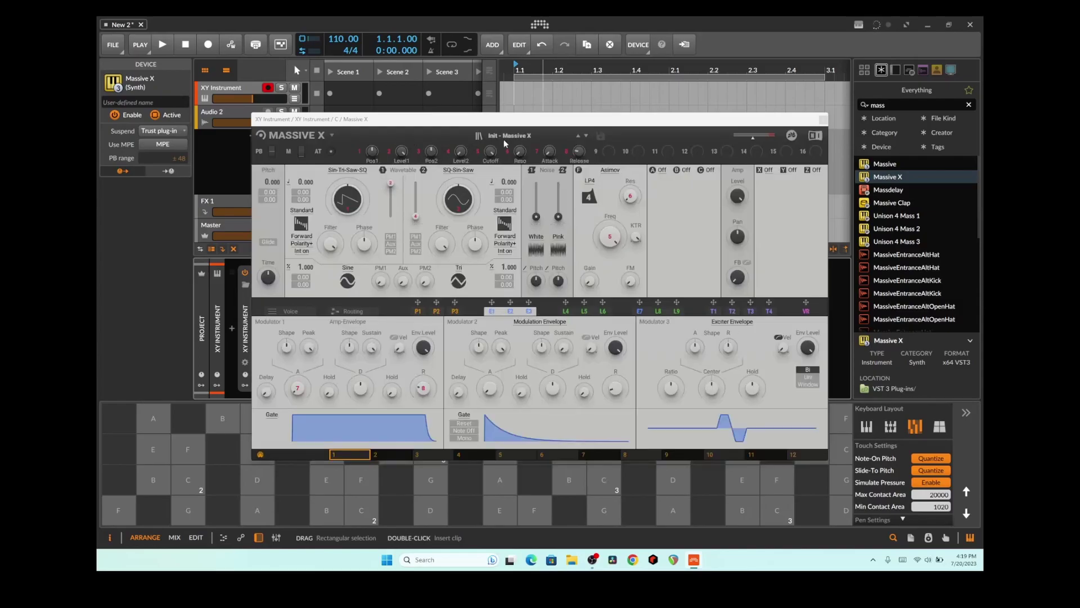
pyautogui.click(550, 136)
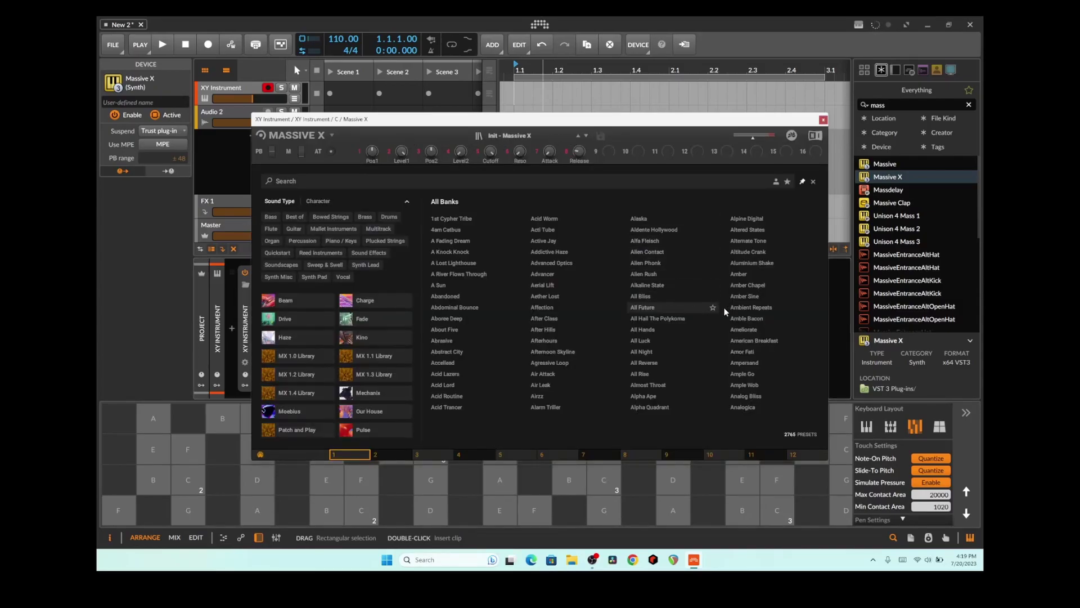
pyautogui.hscroll(1, 751, 318)
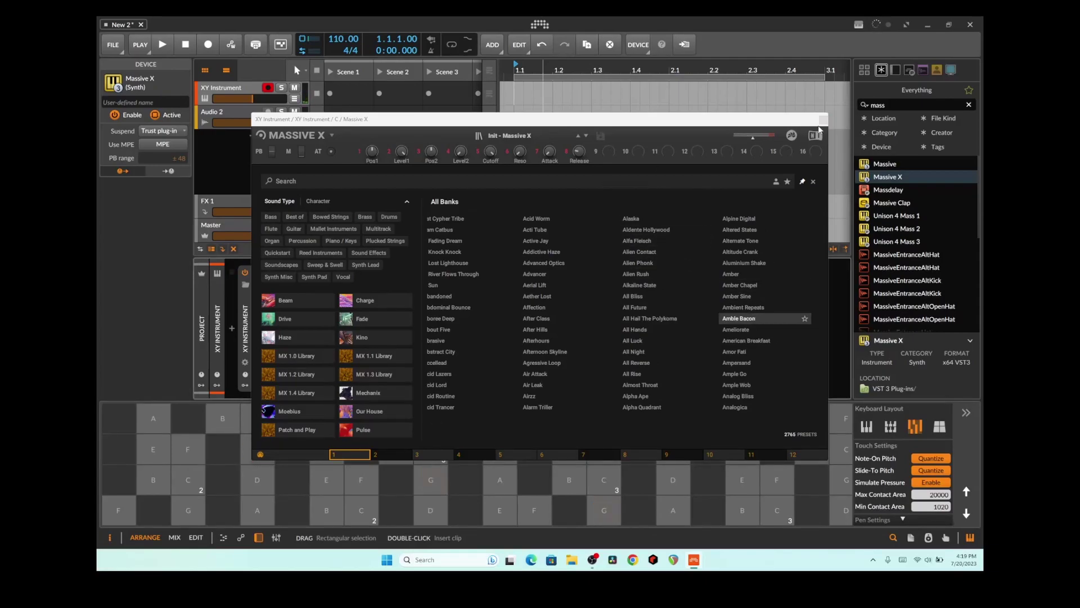
pyautogui.doubleClick(742, 319)
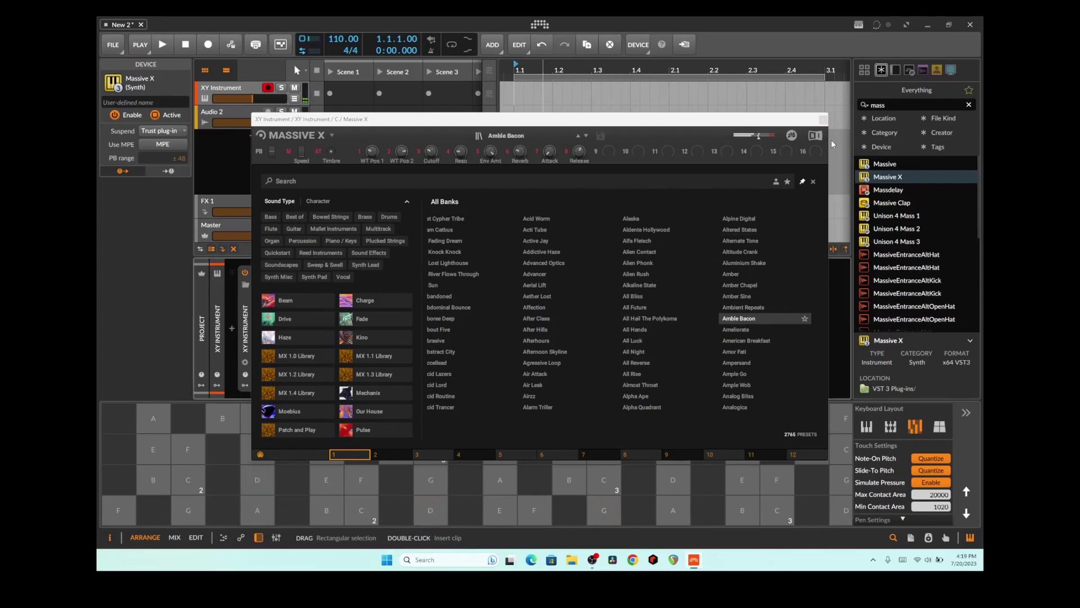
pyautogui.click(823, 120)
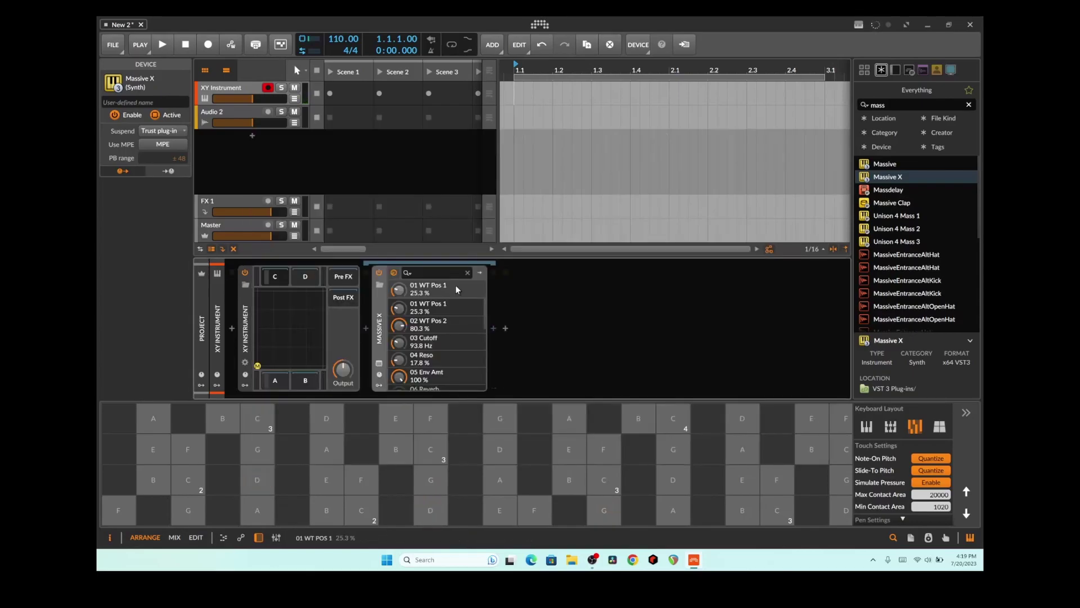
# - Play notes on the onscreen keyboard to hear the XY Instrument with the mix point at corner A
pyautogui.click(431, 483)
pyautogui.click(431, 484)
pyautogui.moveTo(258, 366)
pyautogui.mouseDown()
pyautogui.moveTo(257, 323)
pyautogui.moveTo(256, 368)
pyautogui.mouseUp()
pyautogui.click(327, 480)
pyautogui.click(340, 475)
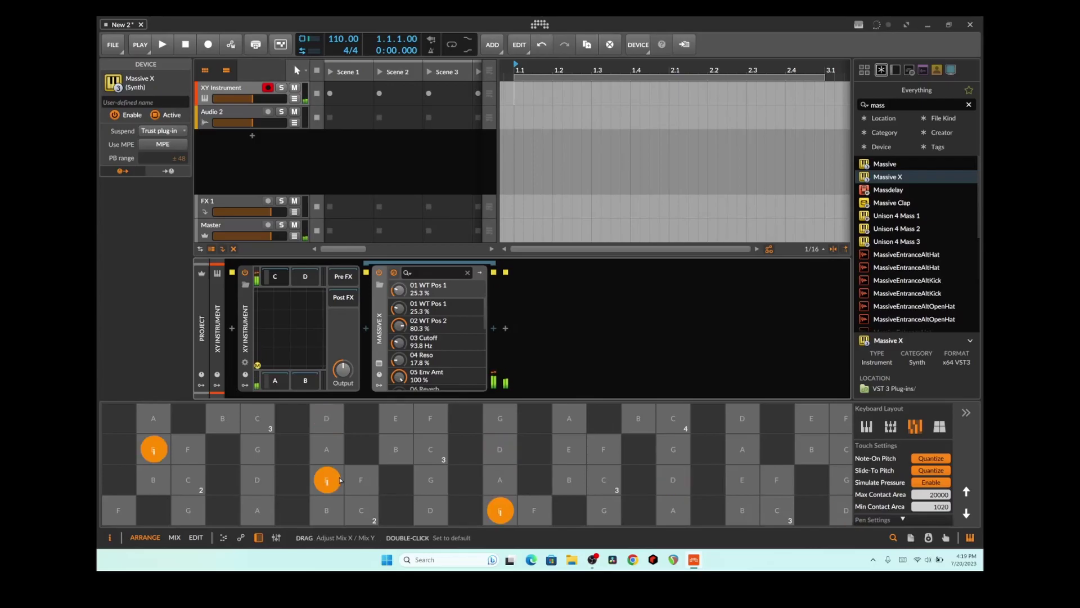
pyautogui.click(431, 479)
pyautogui.click(361, 480)
pyautogui.click(431, 449)
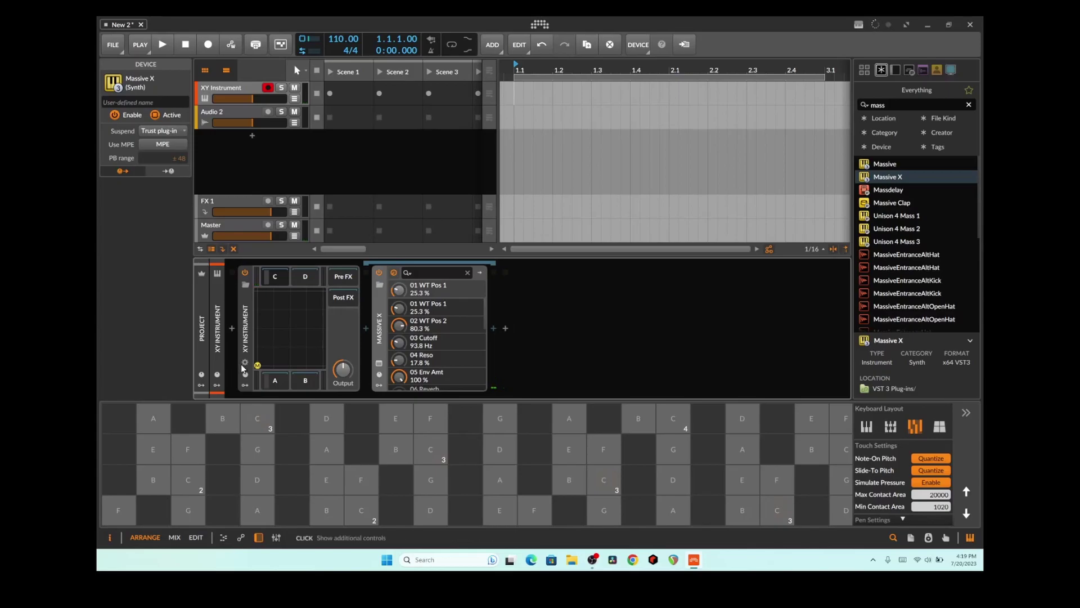
# - Add an ADSR modulator to the first modulator slot of the XY Instrument
pyautogui.click(243, 386)
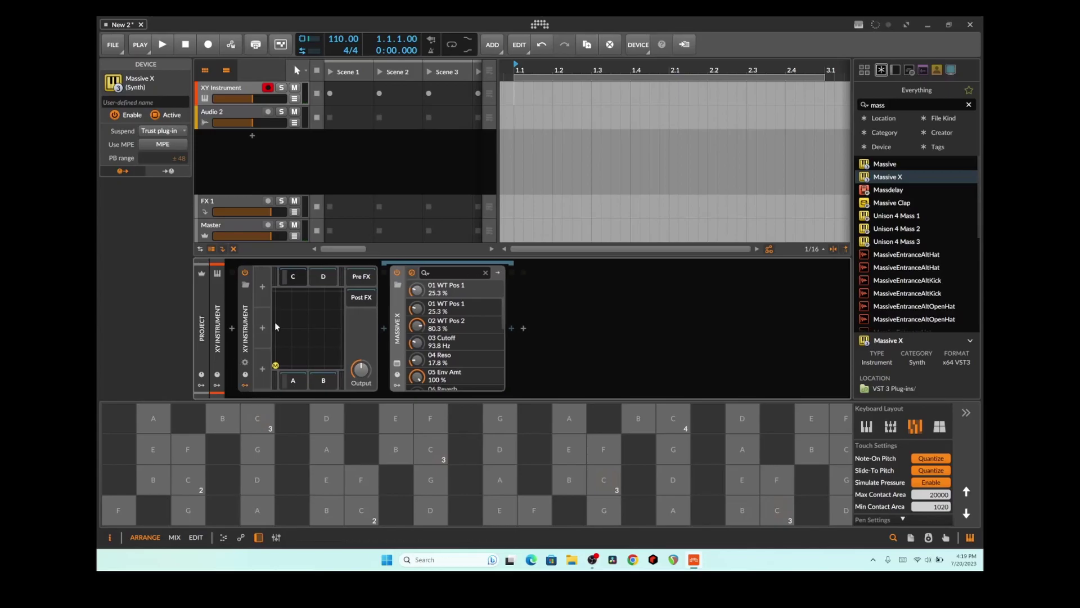
pyautogui.click(261, 286)
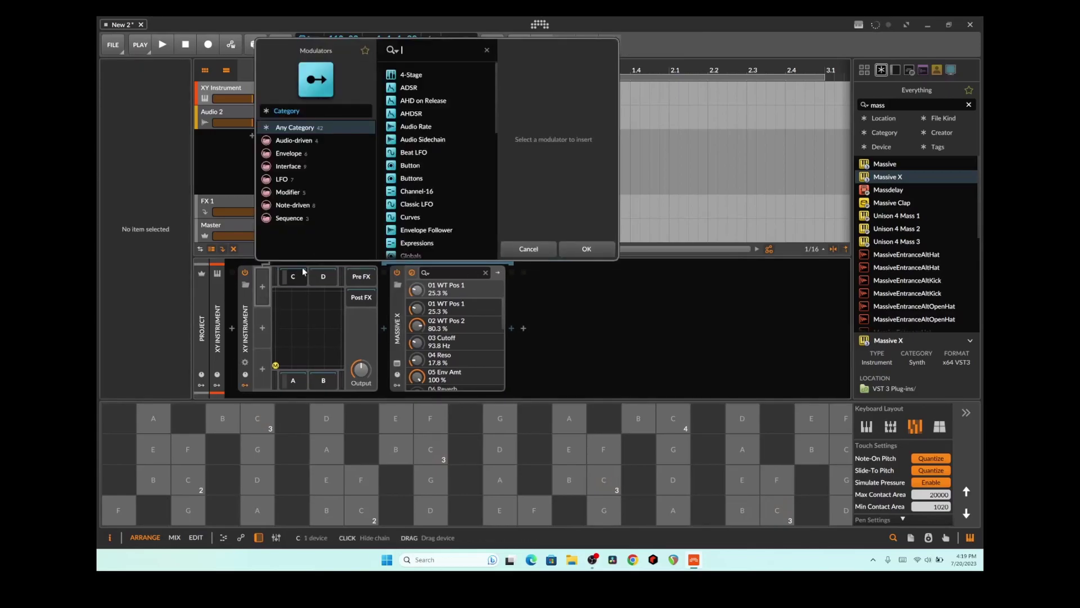
pyautogui.doubleClick(412, 89)
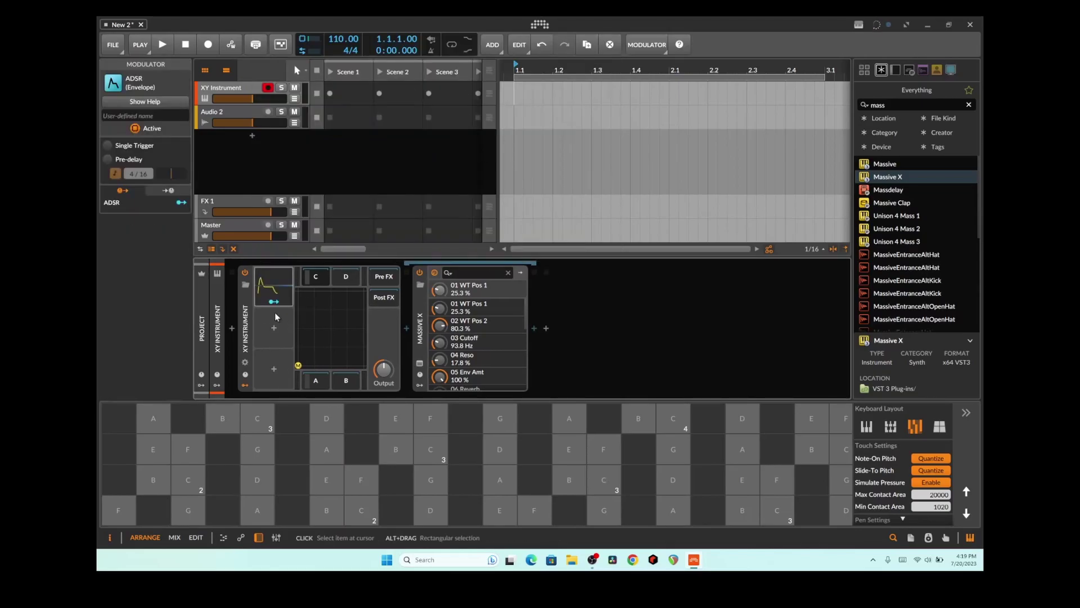
# - Map the ADSR modulator to the XY Instrument's Mix Y with a modulation amount of about 0.53
pyautogui.click(245, 363)
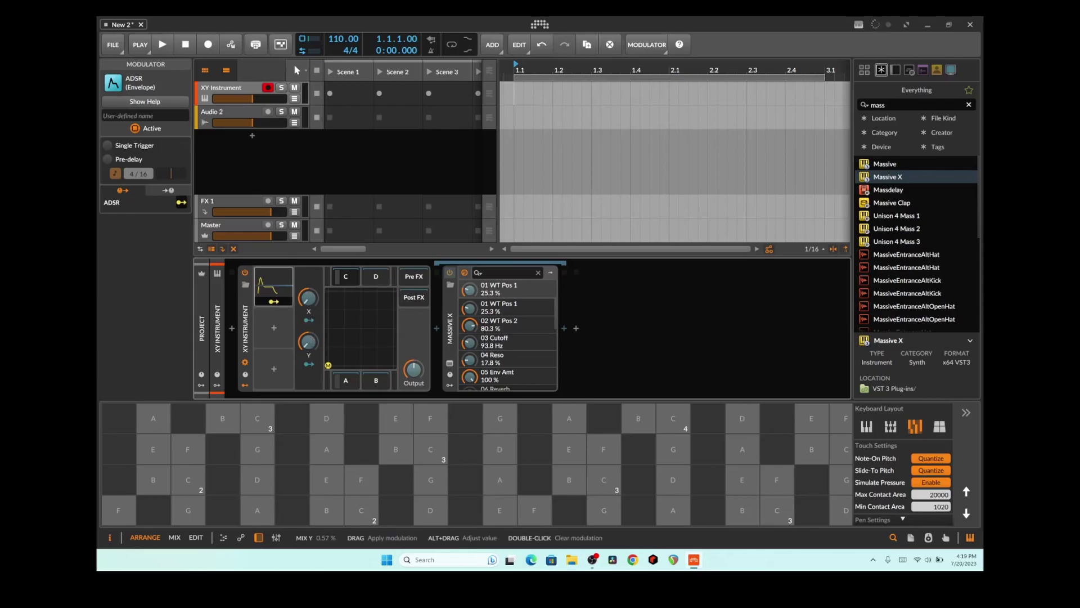
pyautogui.moveTo(308, 342); pyautogui.dragTo(308, 306)
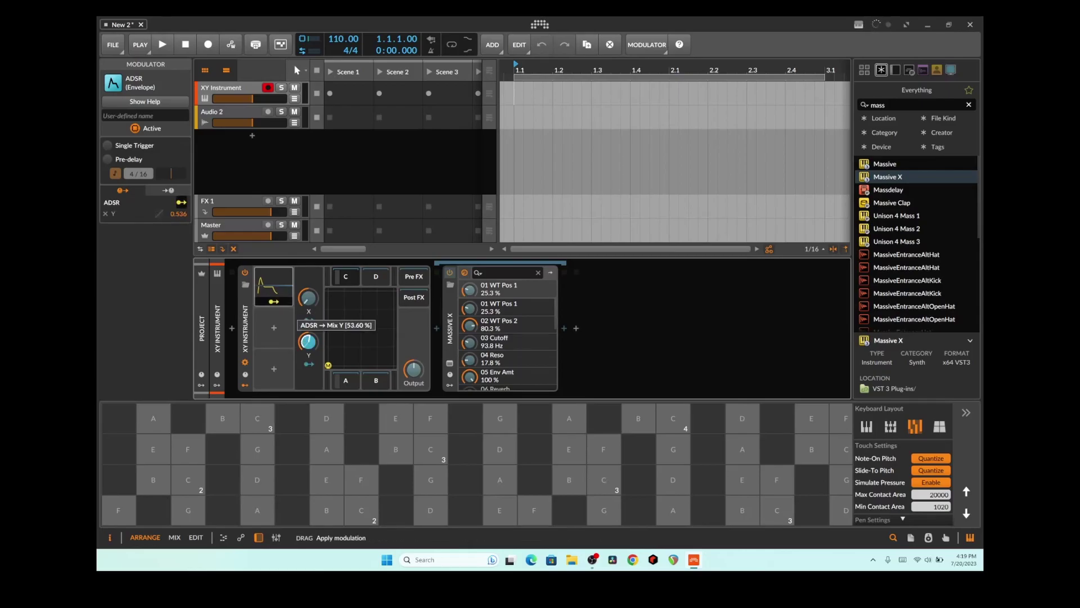
pyautogui.click(245, 363)
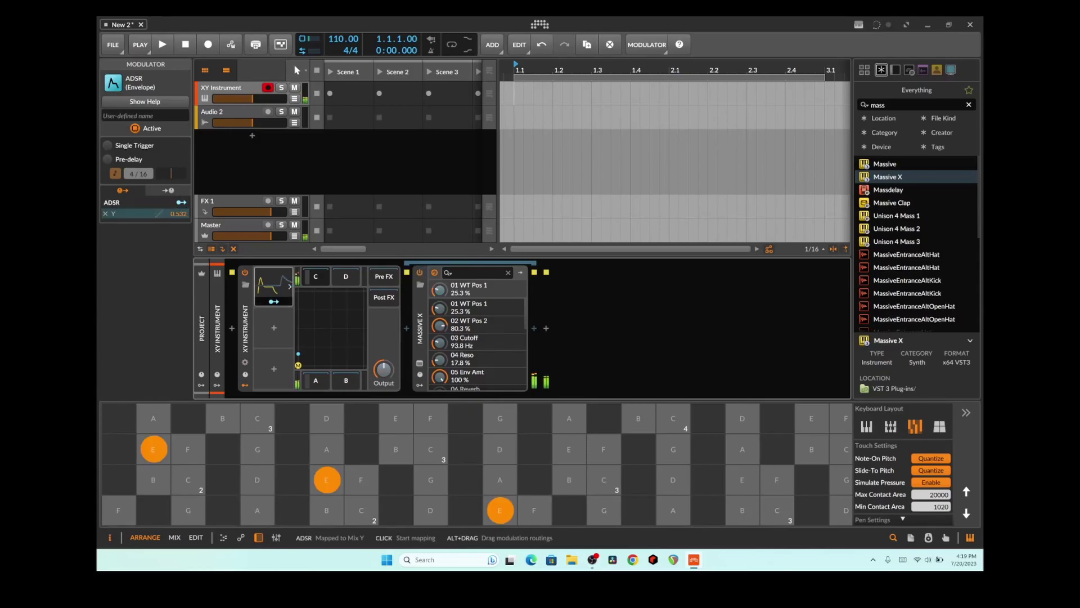
# - Expand the ADSR envelope, lower its sustain slightly and shorten the attack to its minimum, testing it with played notes
pyautogui.click(290, 286)
pyautogui.moveTo(309, 280); pyautogui.dragTo(325, 280)
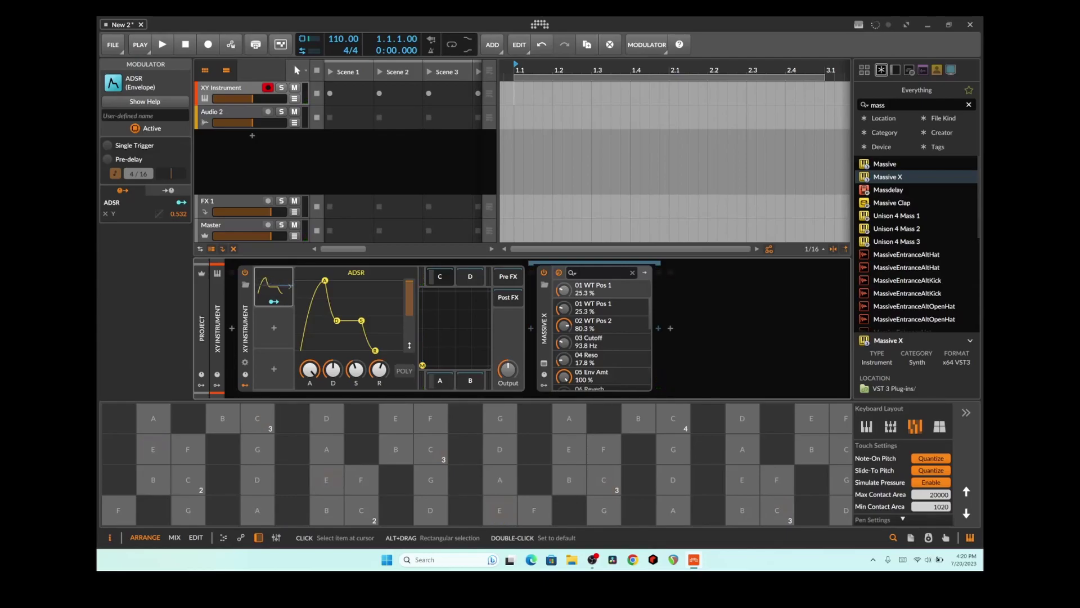
pyautogui.moveTo(337, 321)
pyautogui.mouseDown()
pyautogui.moveTo(341, 338)
pyautogui.moveTo(337, 326)
pyautogui.mouseUp()
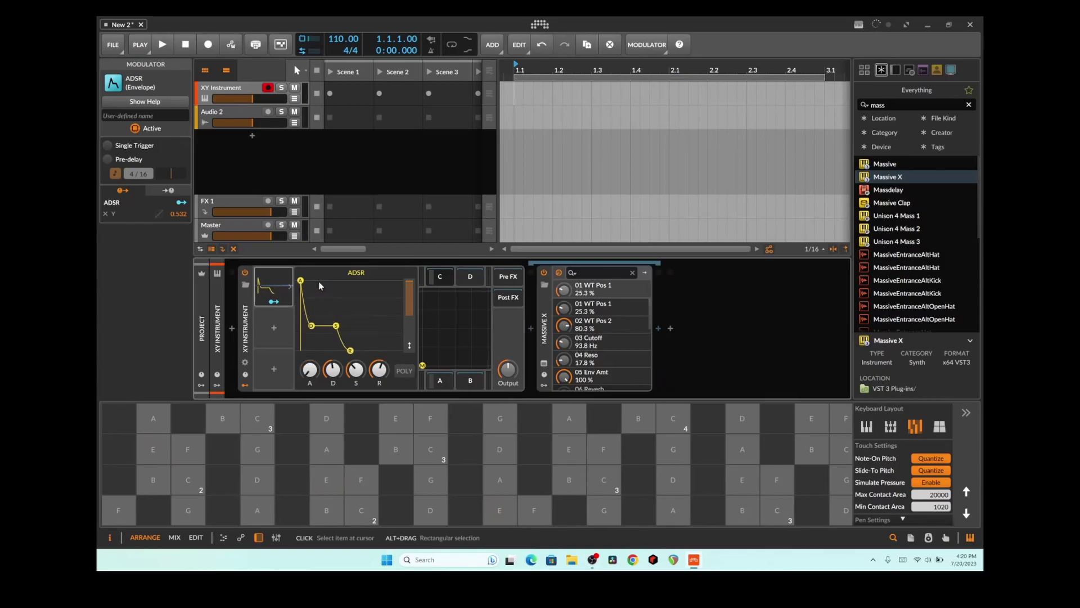
pyautogui.moveTo(300, 280)
pyautogui.mouseDown()
pyautogui.moveTo(313, 280)
pyautogui.moveTo(301, 280)
pyautogui.mouseUp()
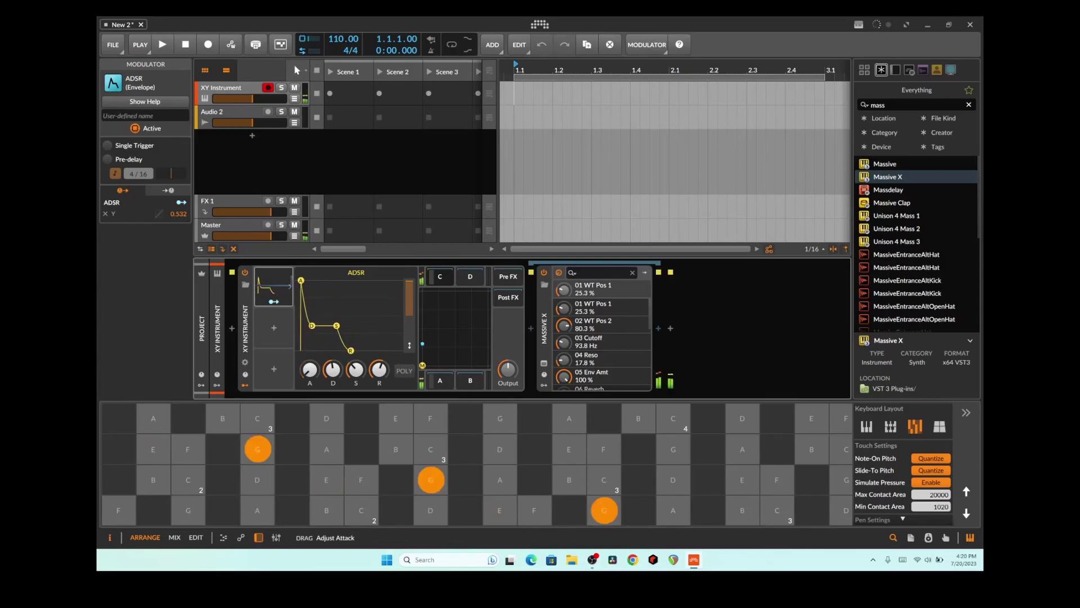
pyautogui.press('d')
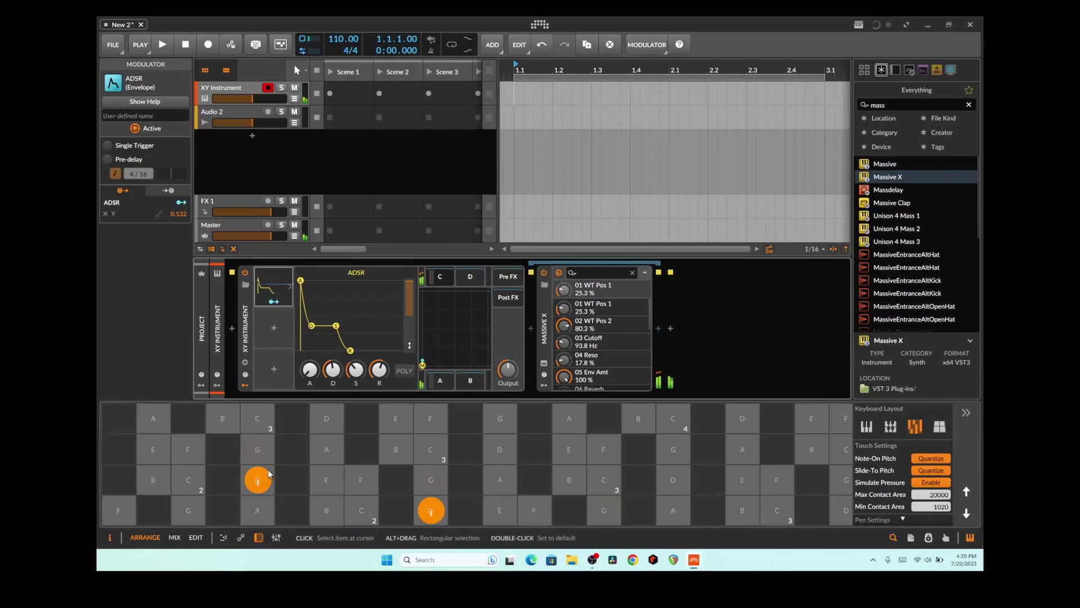
# - Lengthen the ADSR envelope's attack to a moderate time and extend its decay, playing notes to test the blend
pyautogui.moveTo(301, 280); pyautogui.dragTo(319, 280)
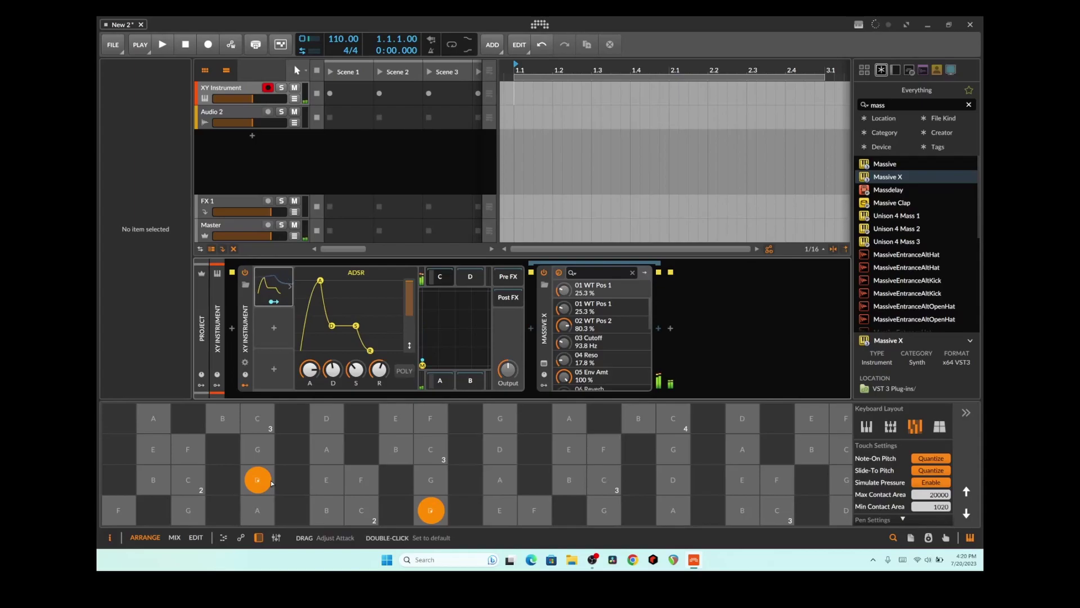
pyautogui.press('d')
pyautogui.moveTo(320, 280); pyautogui.dragTo(313, 281)
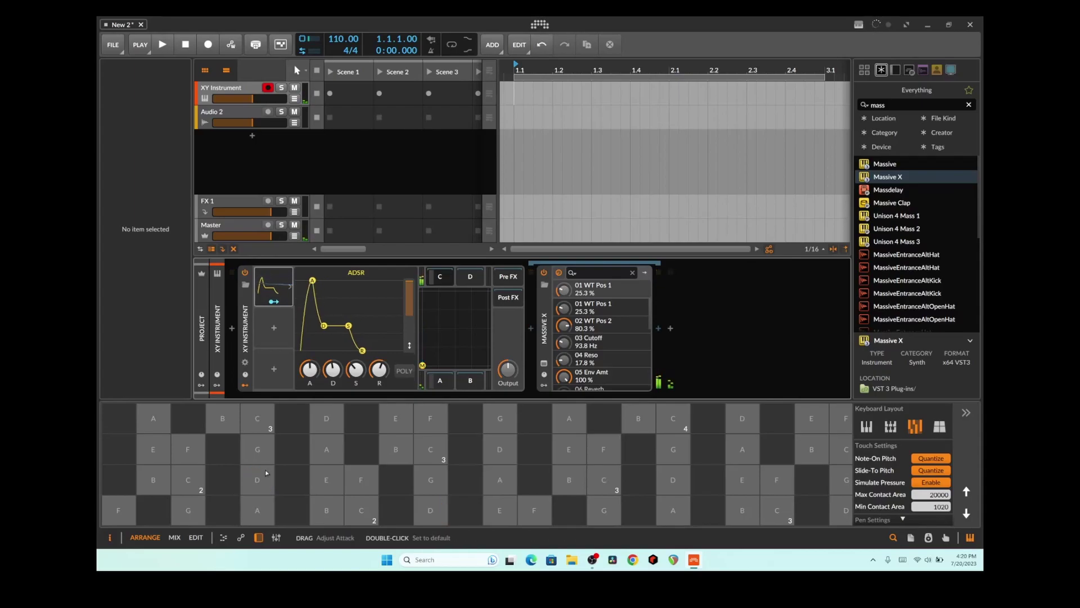
pyautogui.press('f')
pyautogui.press('g')
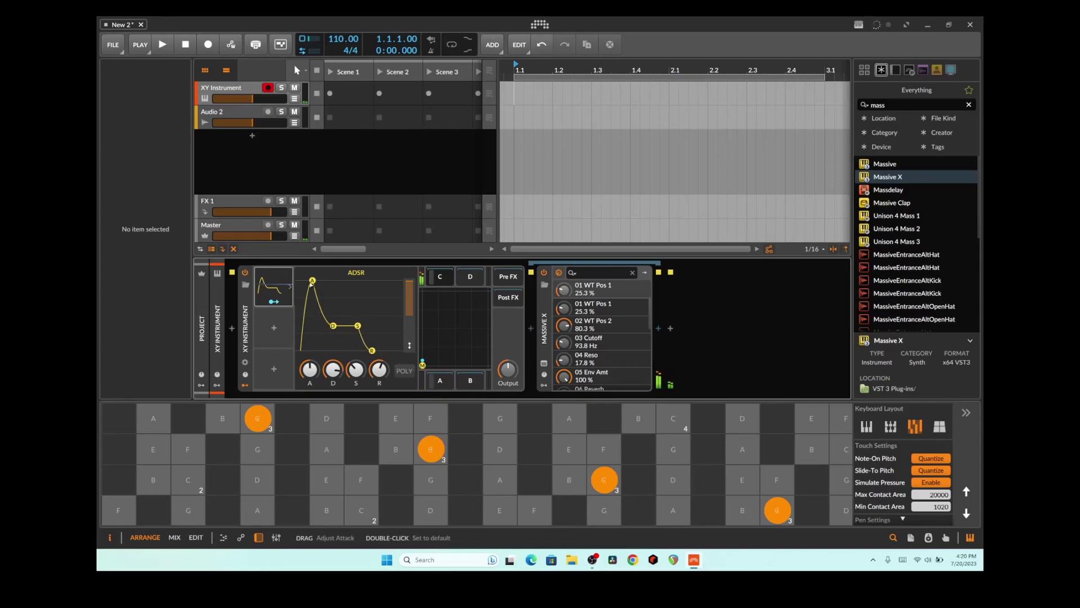
# - Lengthen the ADSR envelope's attack slightly and set its sustain to about 49 %, playing notes to test the blend
pyautogui.moveTo(312, 282); pyautogui.dragTo(316, 287)
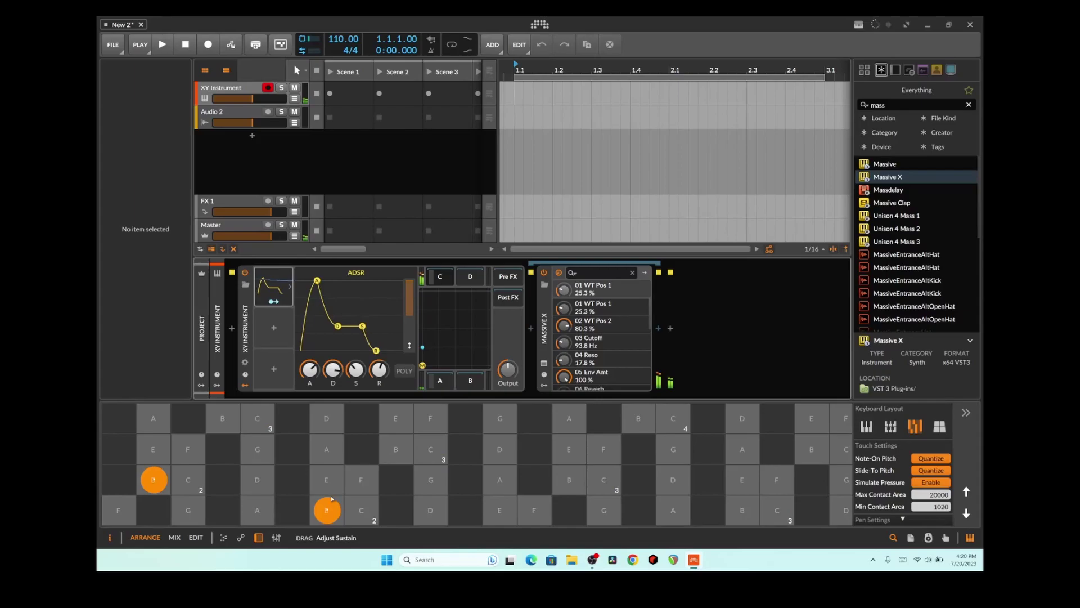
pyautogui.moveTo(362, 326); pyautogui.dragTo(356, 352)
pyautogui.click(354, 507)
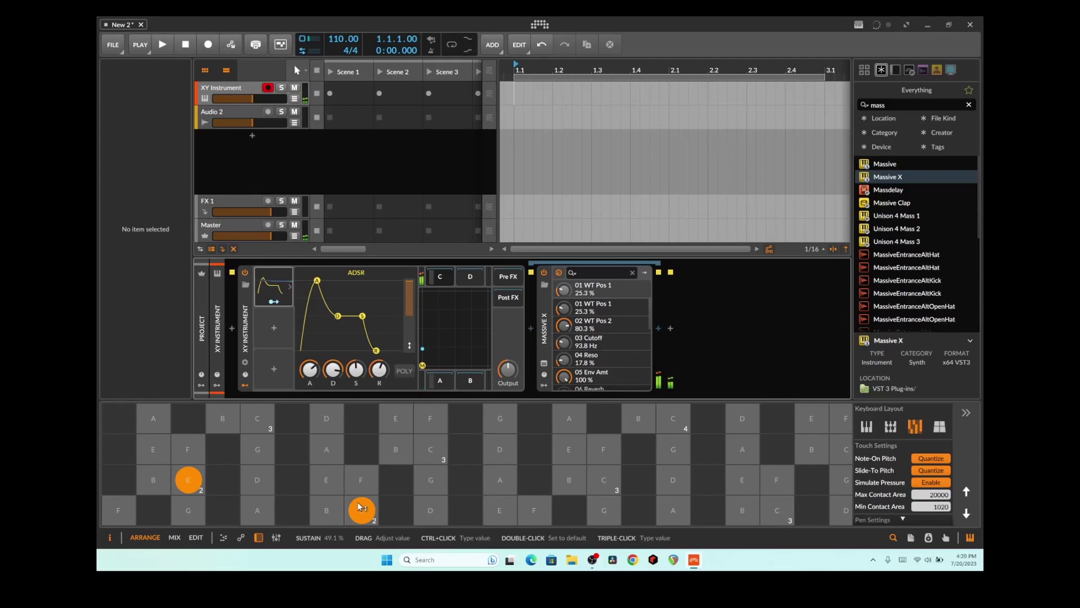
pyautogui.click(431, 510)
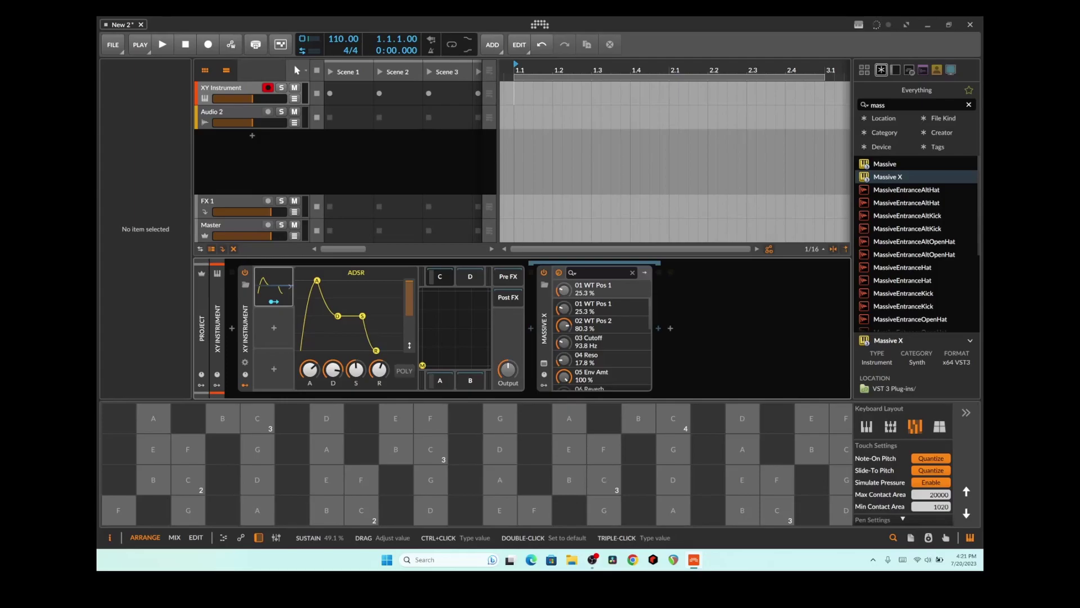
# - Collapse the expanded ADSR envelope view on the XY Instrument and play a test note
pyautogui.doubleClick(278, 285)
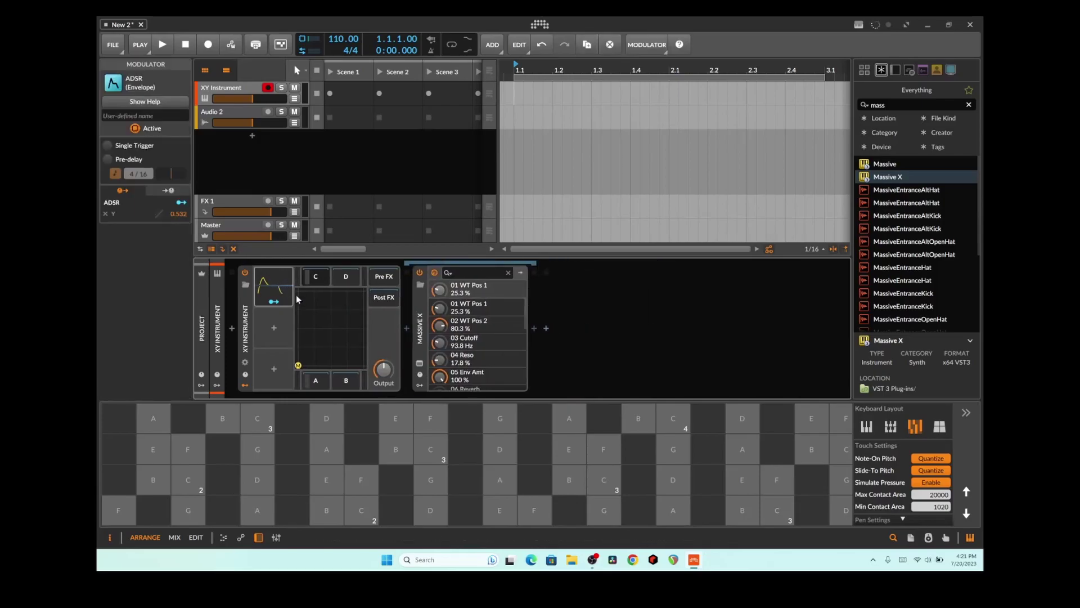
pyautogui.click(275, 292)
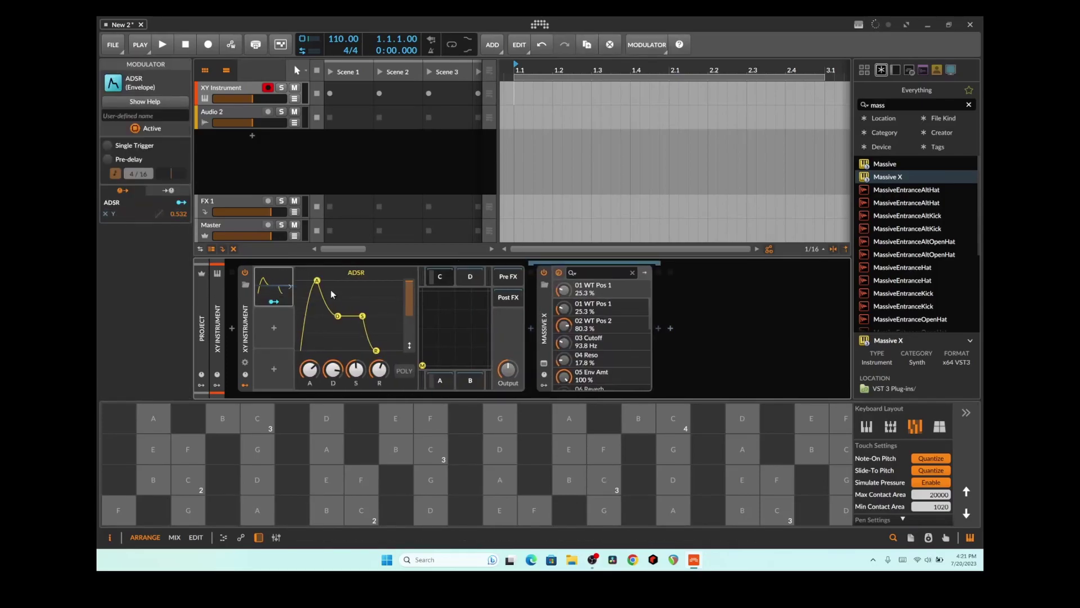
pyautogui.click(275, 293)
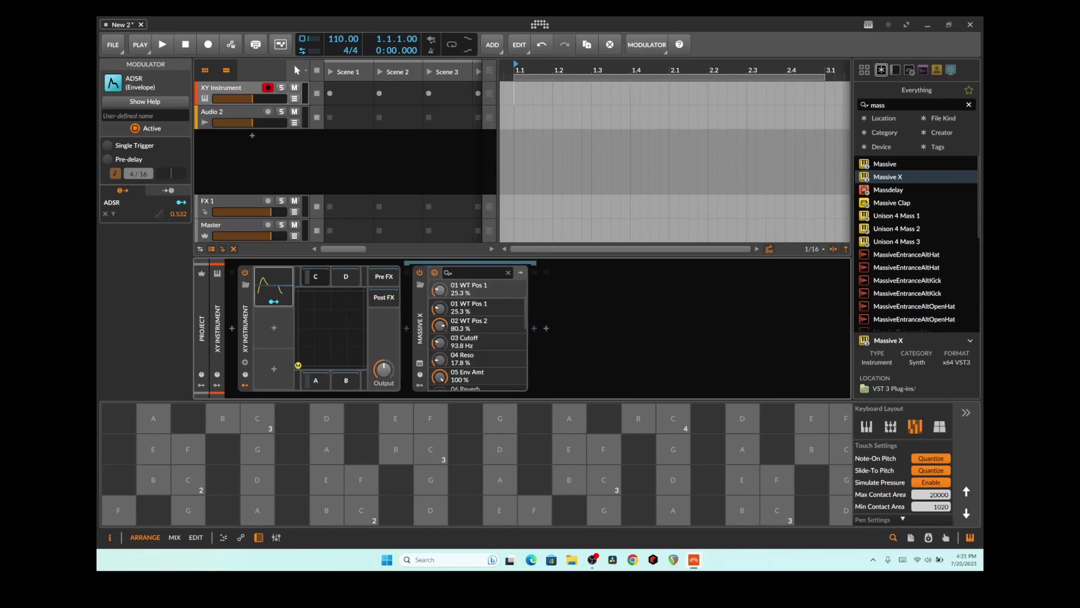
pyautogui.click(258, 478)
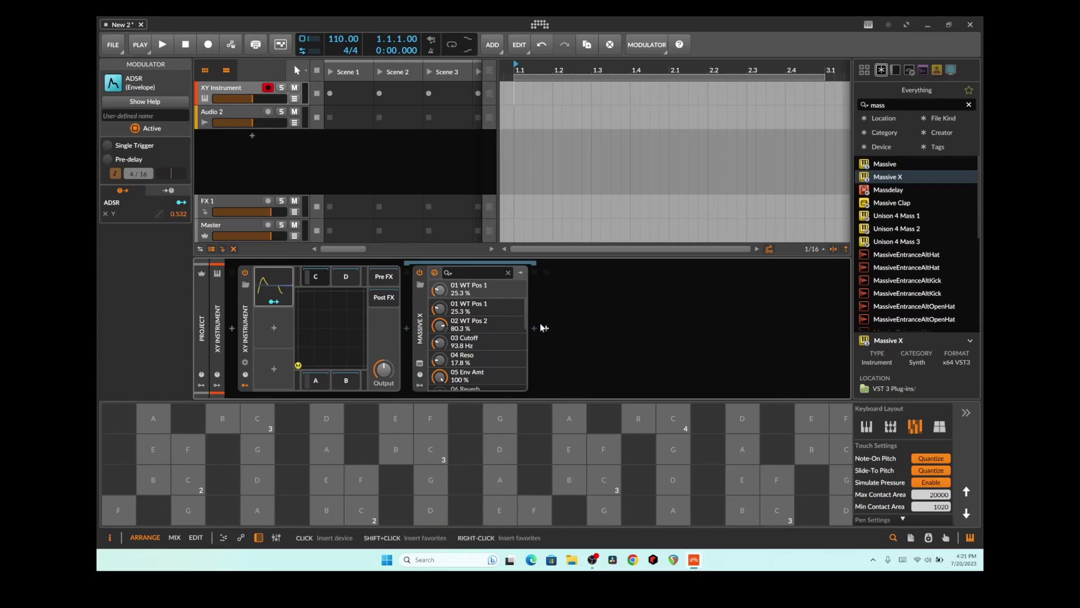
# - Search the browser for "glitchma" and insert FractureXT after Massive X in layer C
pyautogui.moveTo(886, 107); pyautogui.dragTo(851, 103)
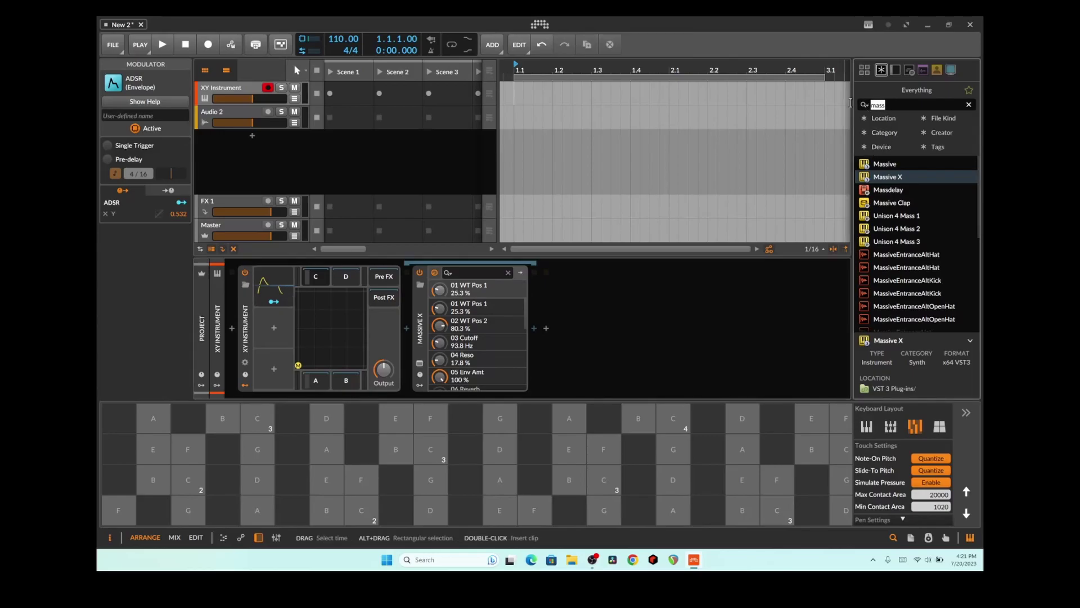
pyautogui.press('BackSpace')
pyautogui.write('gli')
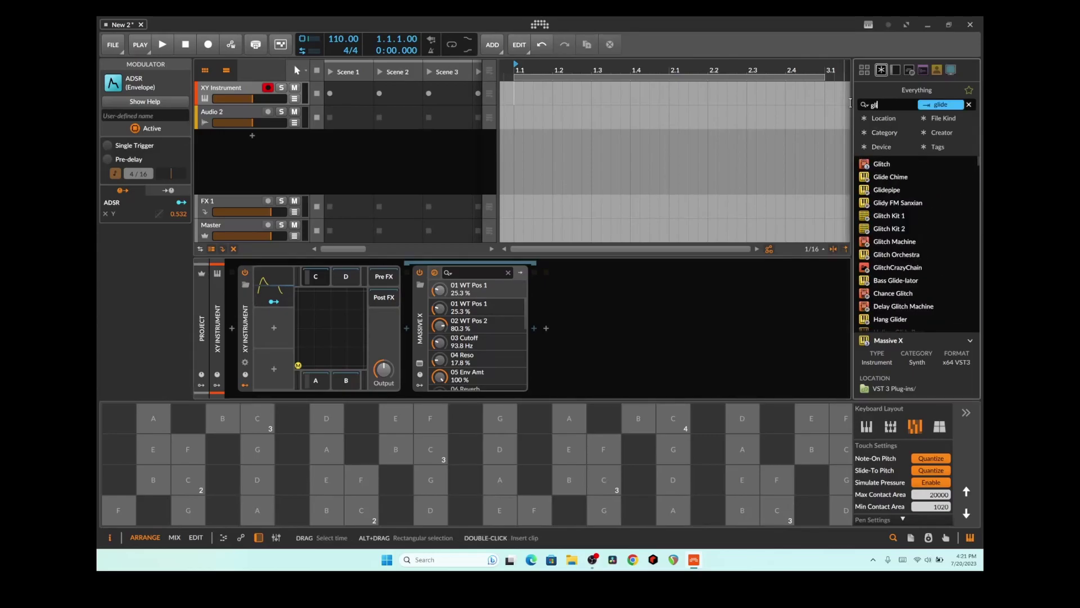
pyautogui.write('tchma')
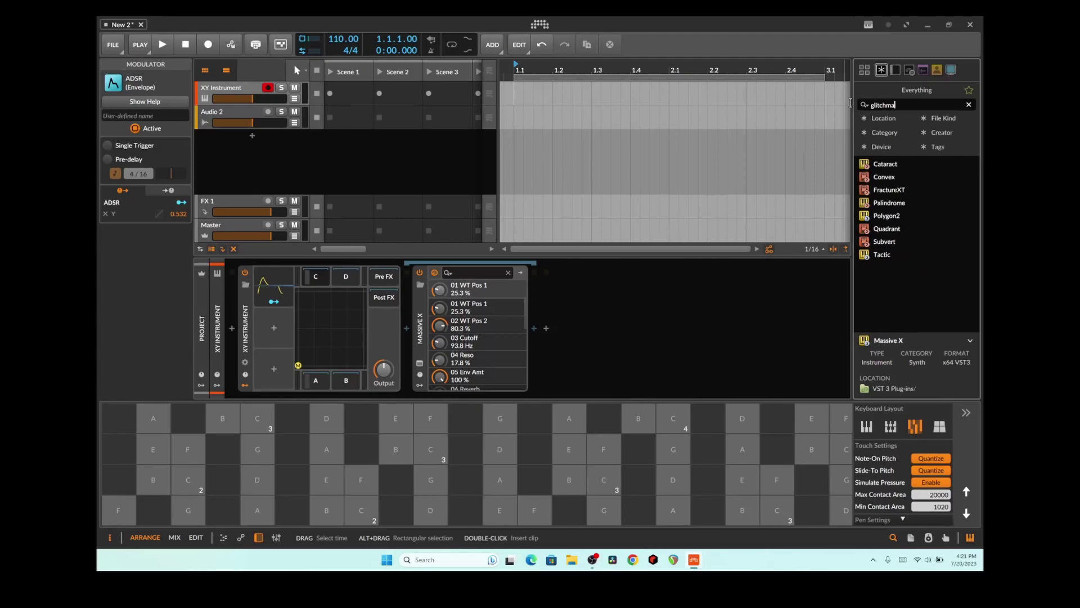
pyautogui.moveTo(886, 190); pyautogui.dragTo(682, 275)
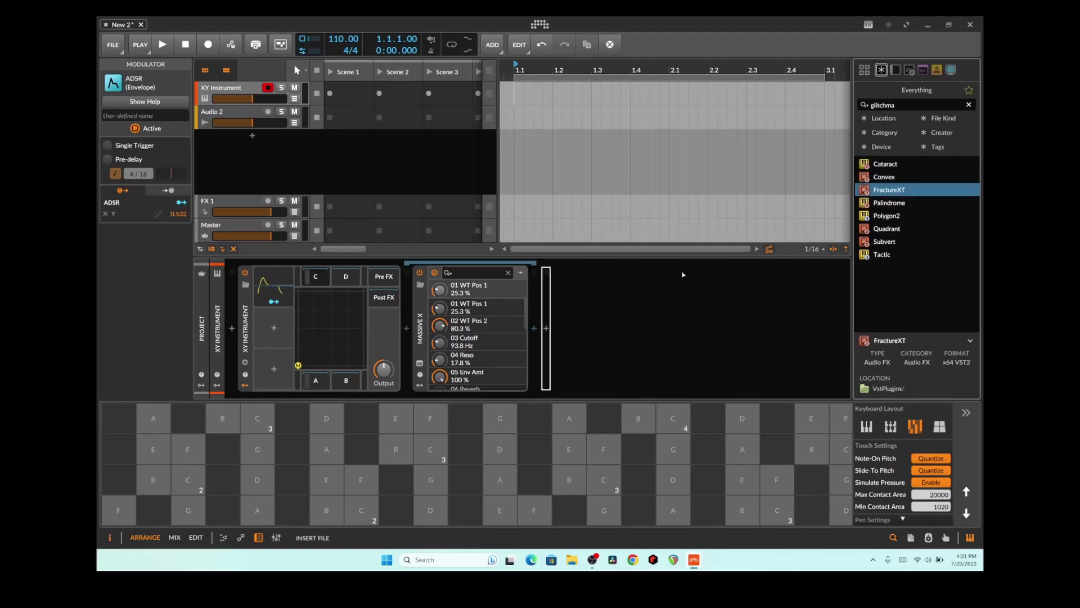
pyautogui.moveTo(588, 317); pyautogui.dragTo(538, 326)
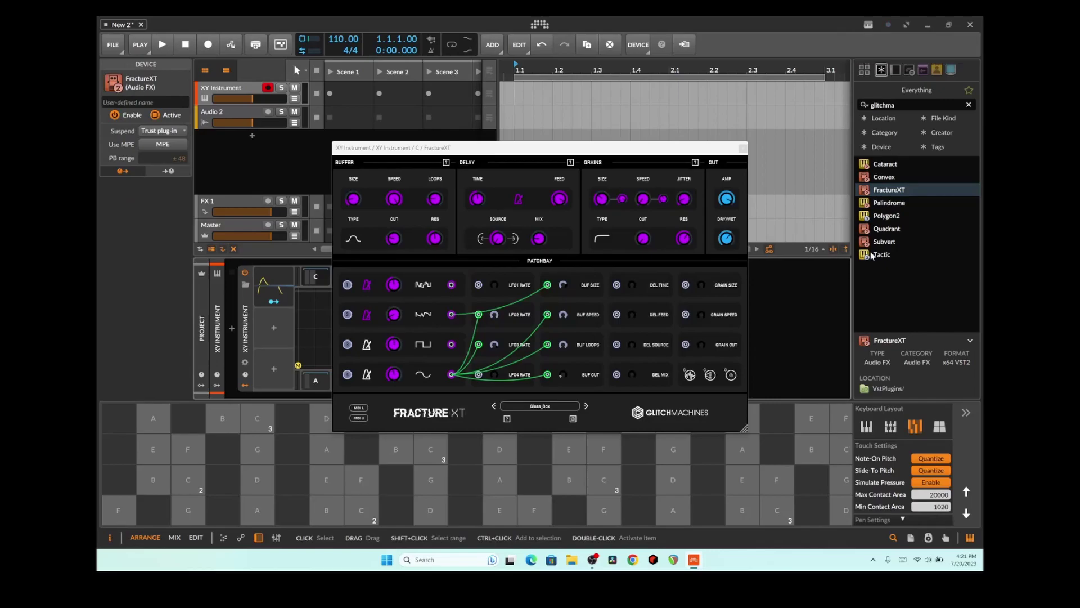
# - Play notes through FractureXT while auditioning the presets Grain_Disbursement_Tactic and Grain_Fields
pyautogui.click(337, 489)
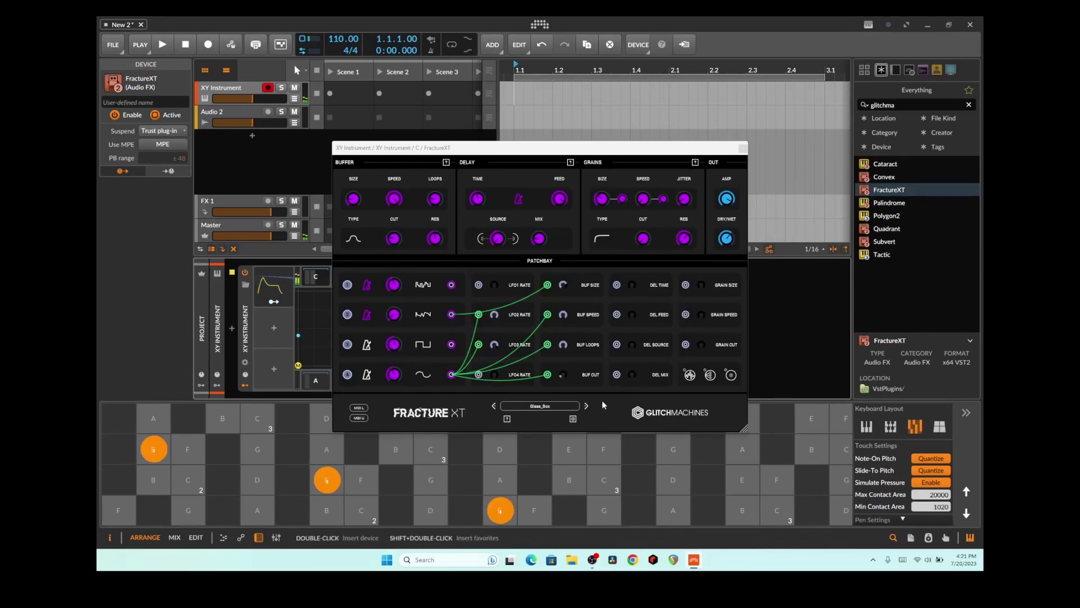
pyautogui.moveTo(397, 510); pyautogui.dragTo(432, 510)
pyautogui.click(586, 406)
pyautogui.click(466, 510)
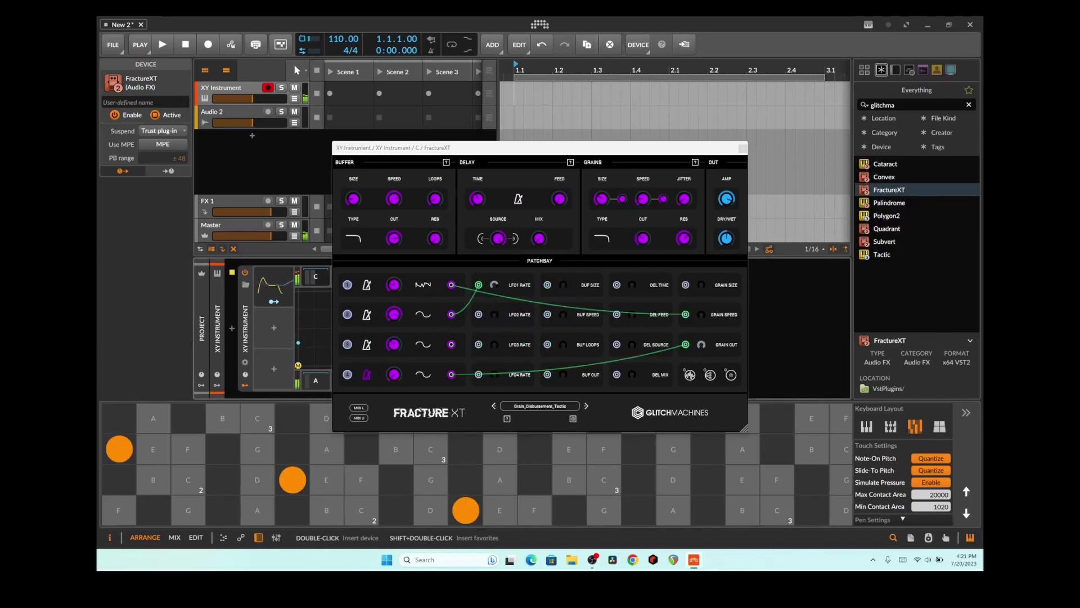
pyautogui.click(361, 509)
pyautogui.click(586, 406)
pyautogui.click(356, 502)
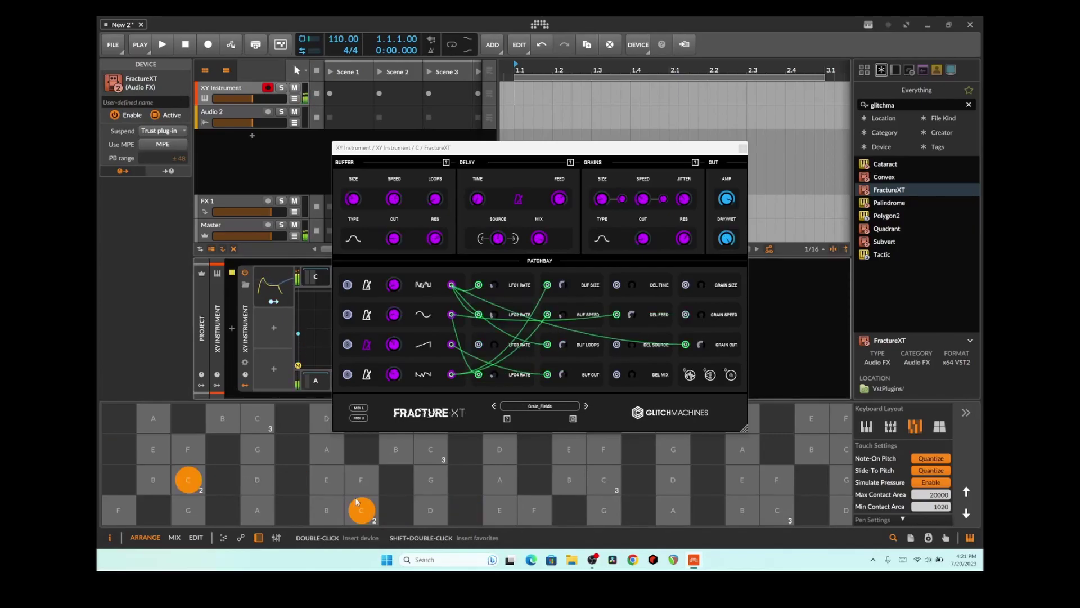
# - Audition FractureXT's Grain_Segment_Vortex and Growl_Cave presets with played notes
pyautogui.click(586, 406)
pyautogui.click(361, 479)
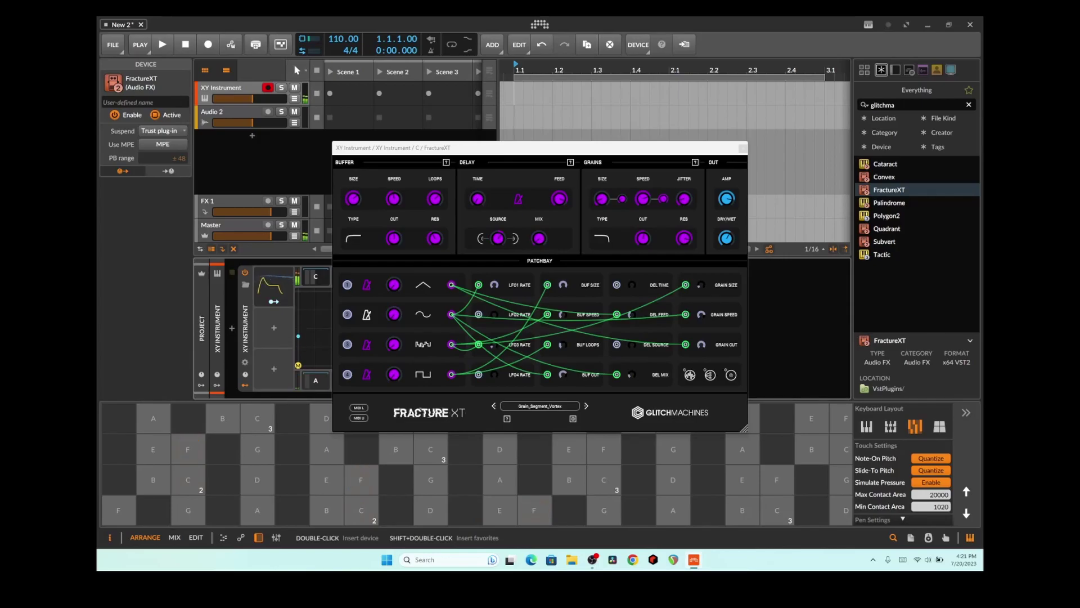
pyautogui.click(430, 510)
pyautogui.click(587, 406)
pyautogui.click(188, 448)
pyautogui.click(361, 479)
pyautogui.click(534, 509)
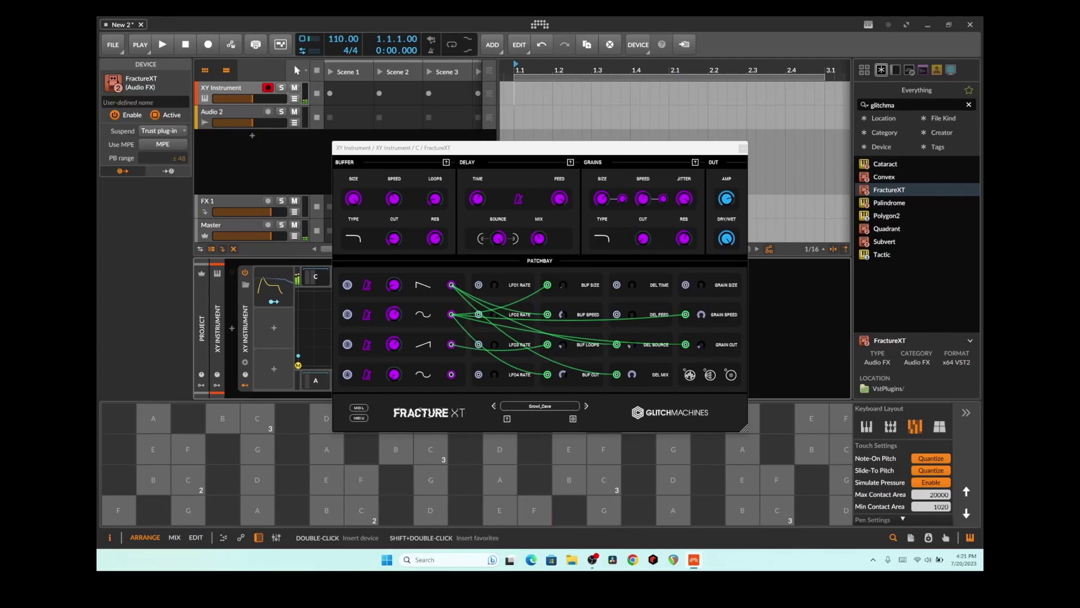
pyautogui.click(258, 479)
pyautogui.click(431, 509)
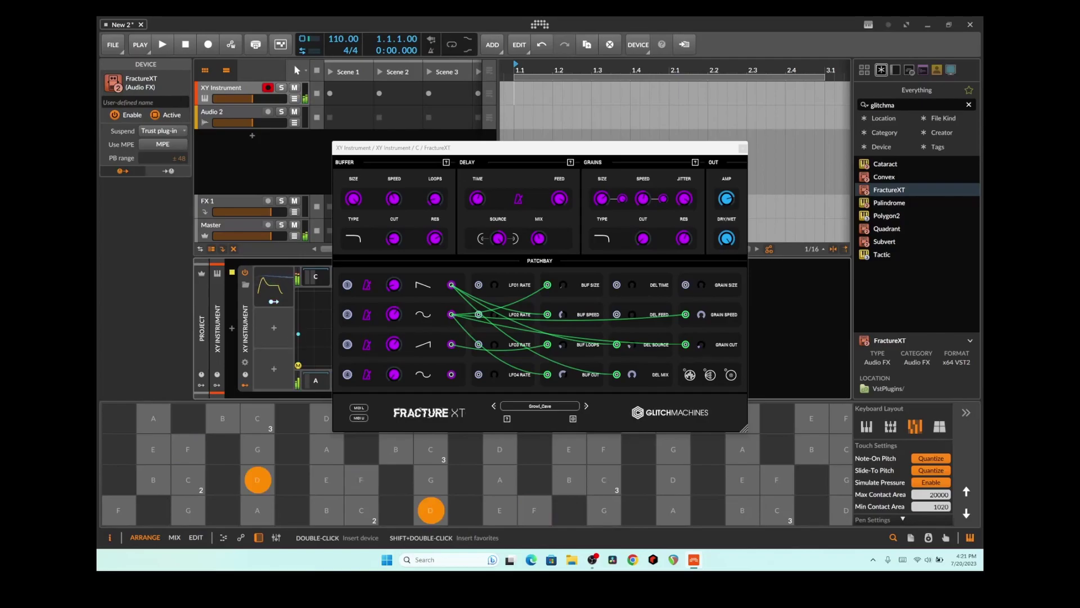
# - Load FractureXT's Healthy_Granola preset, play notes to hear it and close the plug-in window
pyautogui.click(587, 405)
pyautogui.click(188, 479)
pyautogui.click(361, 510)
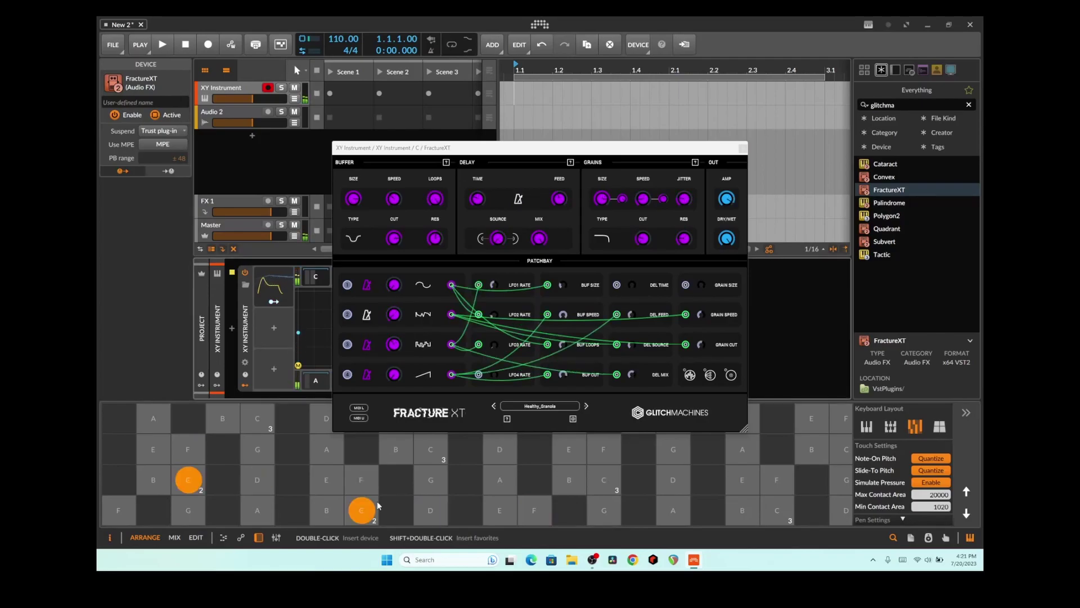
pyautogui.click(743, 147)
pyautogui.click(258, 449)
pyautogui.click(431, 479)
pyautogui.click(604, 510)
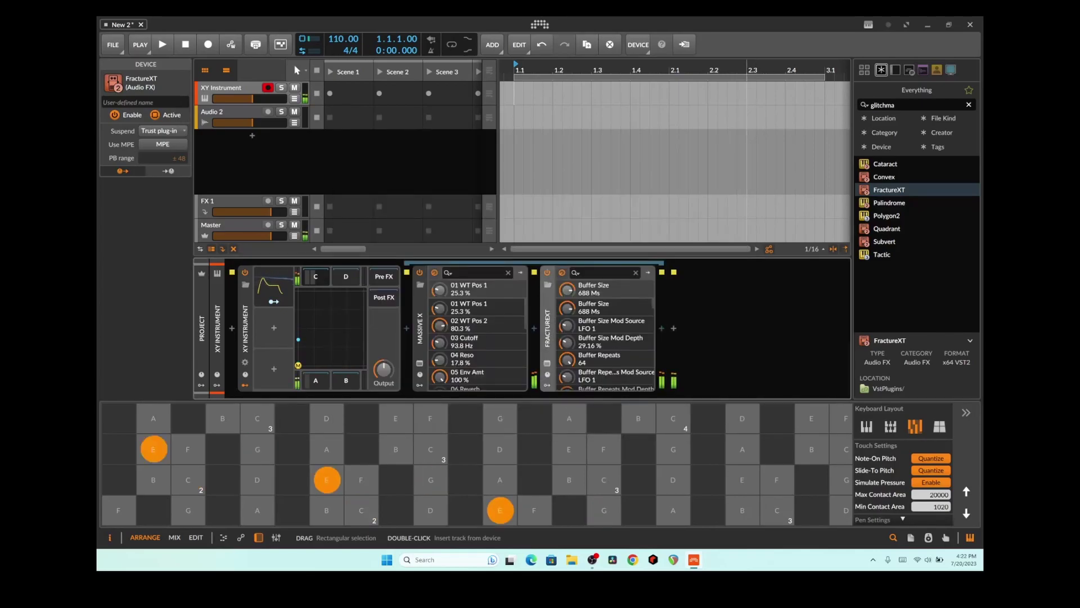
# - Set FractureXT's Buffer Size to 407 ms and Buffer Repeats to 40 while playing notes
pyautogui.click(153, 479)
pyautogui.click(327, 509)
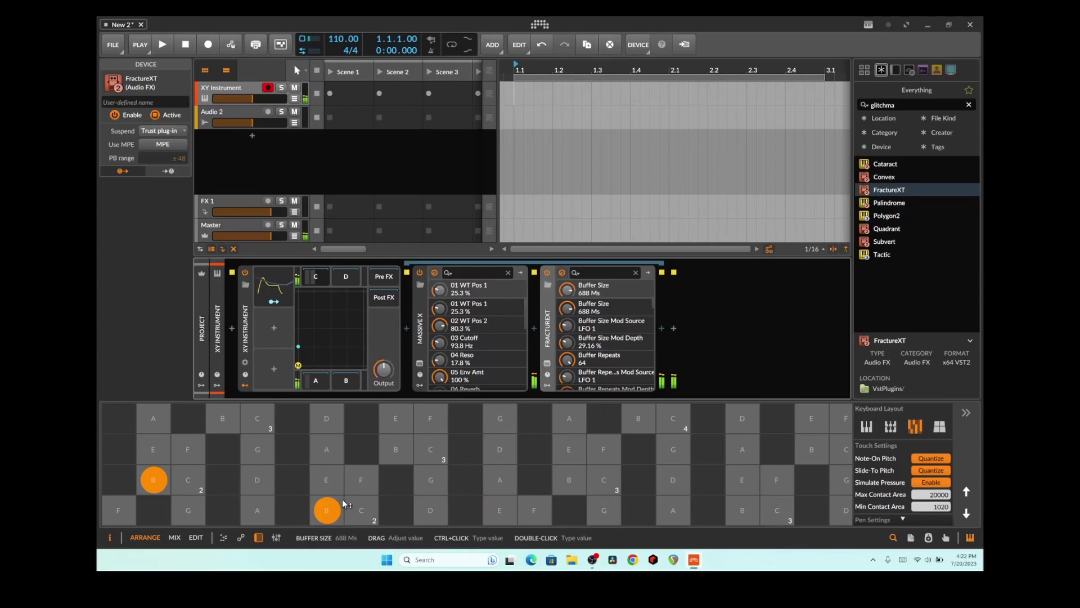
pyautogui.moveTo(567, 306); pyautogui.dragTo(568, 314)
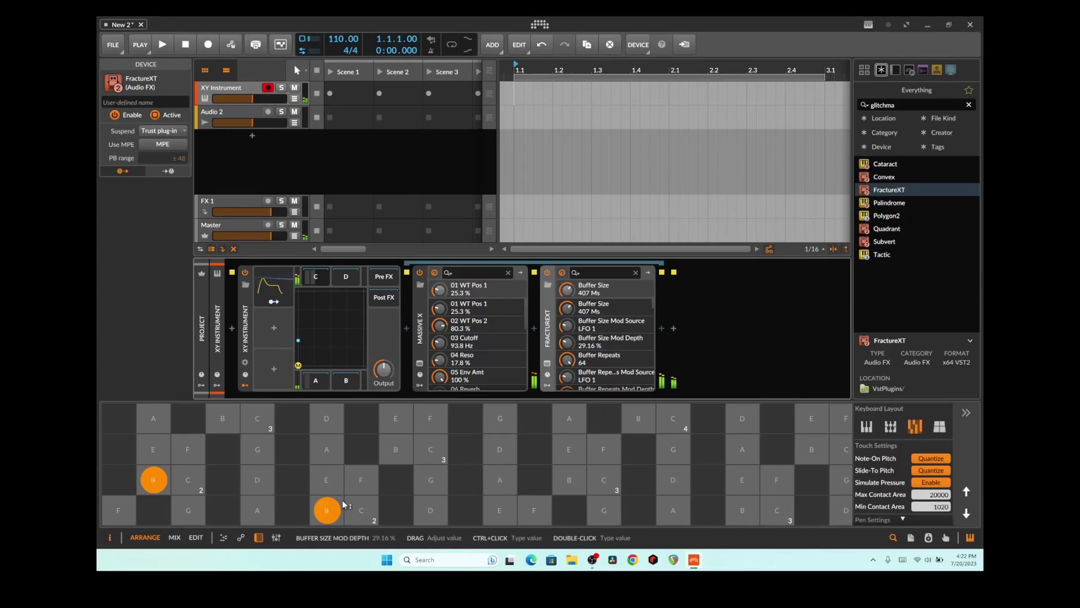
pyautogui.moveTo(568, 359); pyautogui.dragTo(568, 368)
pyautogui.click(258, 449)
pyautogui.click(431, 479)
pyautogui.click(604, 510)
# - Lower FractureXT's Buffer Filter Cutoff to 9250 Hz while playing notes
pyautogui.scroll(-3, 606, 338)
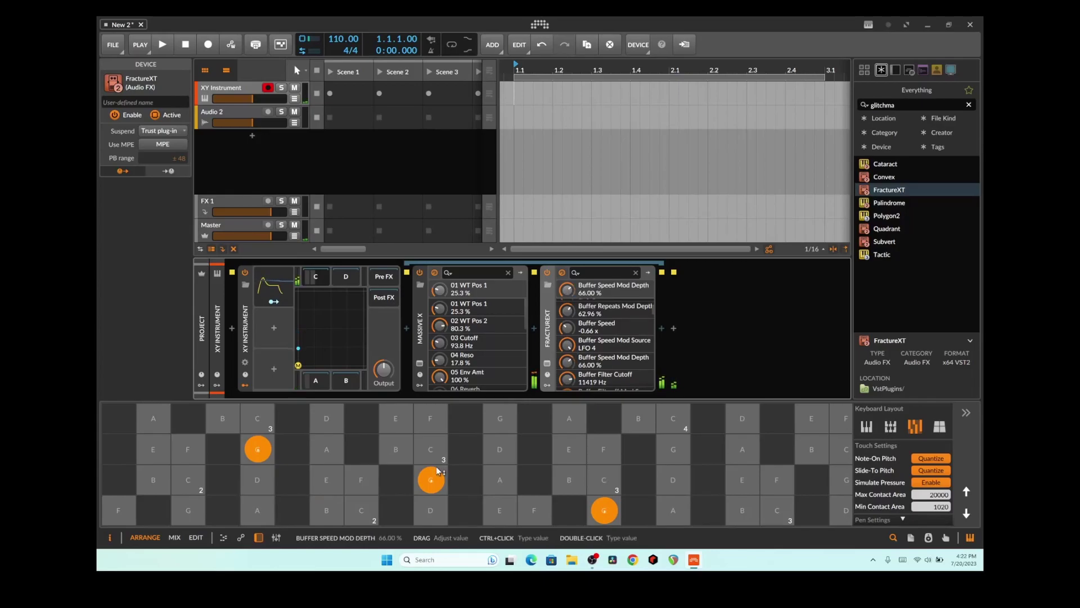
pyautogui.click(154, 480)
pyautogui.click(326, 510)
pyautogui.moveTo(567, 379); pyautogui.dragTo(567, 385)
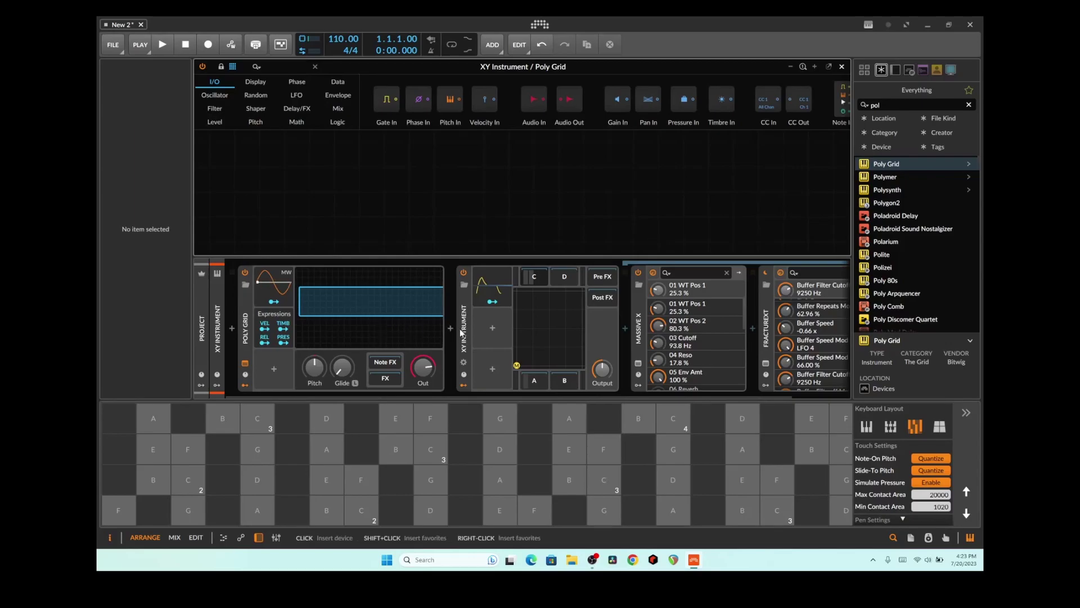
# - Move the XY Instrument into the Poly Grid's FX chain
pyautogui.moveTo(463, 330); pyautogui.dragTo(373, 392)
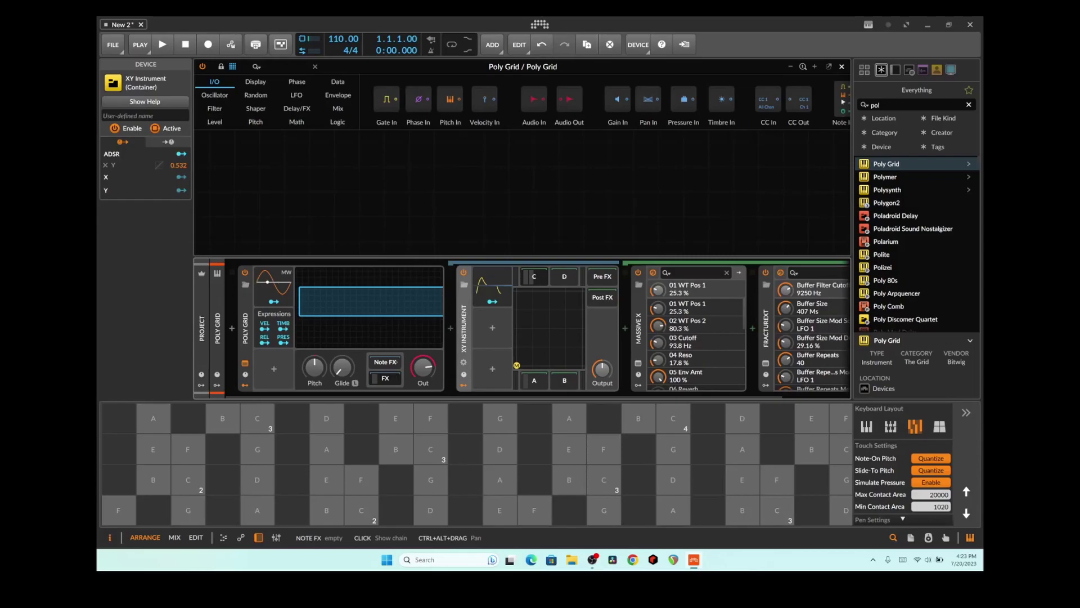
pyautogui.click(326, 480)
# - Add a Modulator Out module to the empty Poly Grid patch
pyautogui.moveTo(378, 306); pyautogui.dragTo(377, 320)
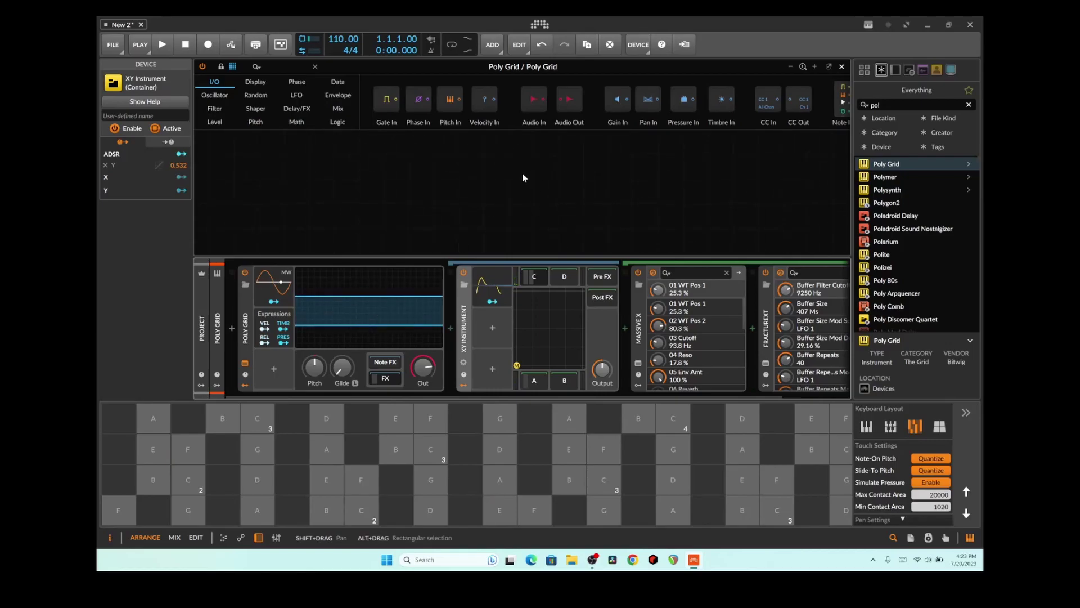
pyautogui.scroll(-2, 750, 130)
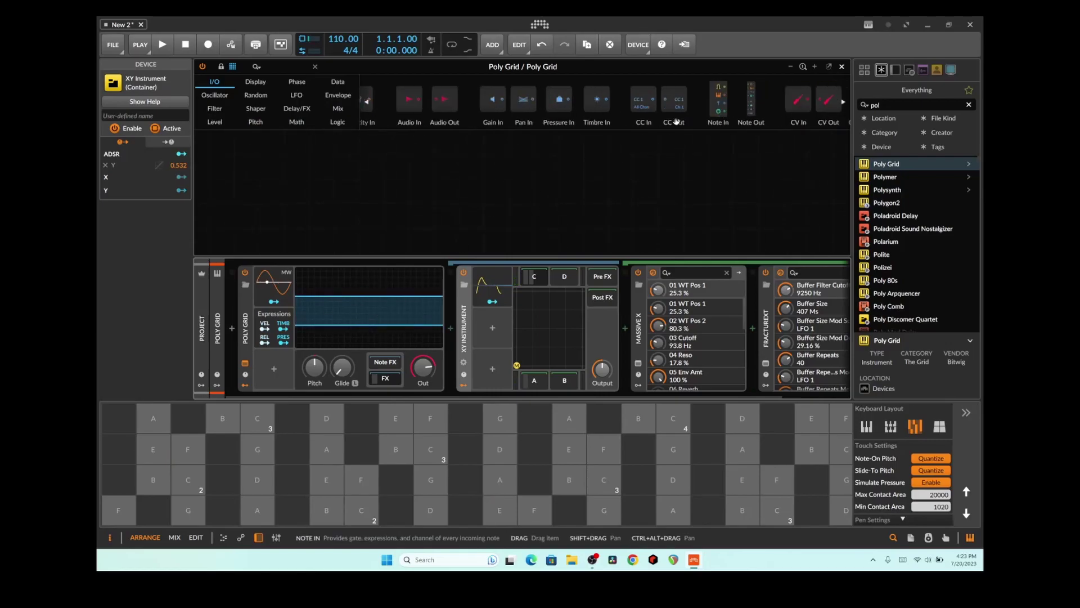
pyautogui.scroll(-3, 699, 128)
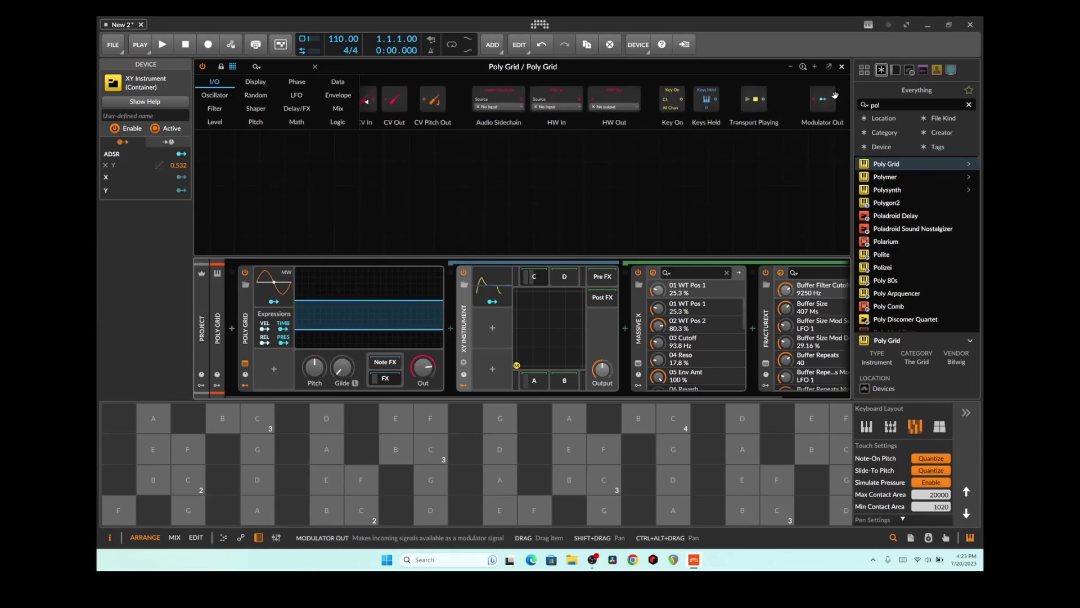
pyautogui.moveTo(823, 99); pyautogui.dragTo(521, 198)
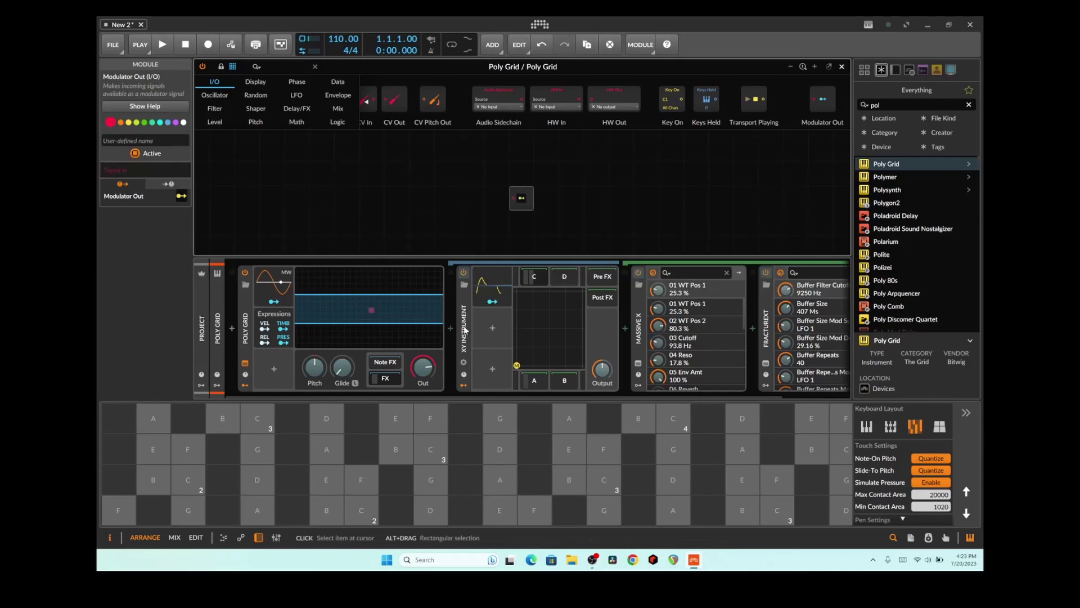
# - Reveal the XY Instrument's Mix X and Y controls and map Modulator Out to Mix Y with an amount of 0.696
pyautogui.click(464, 363)
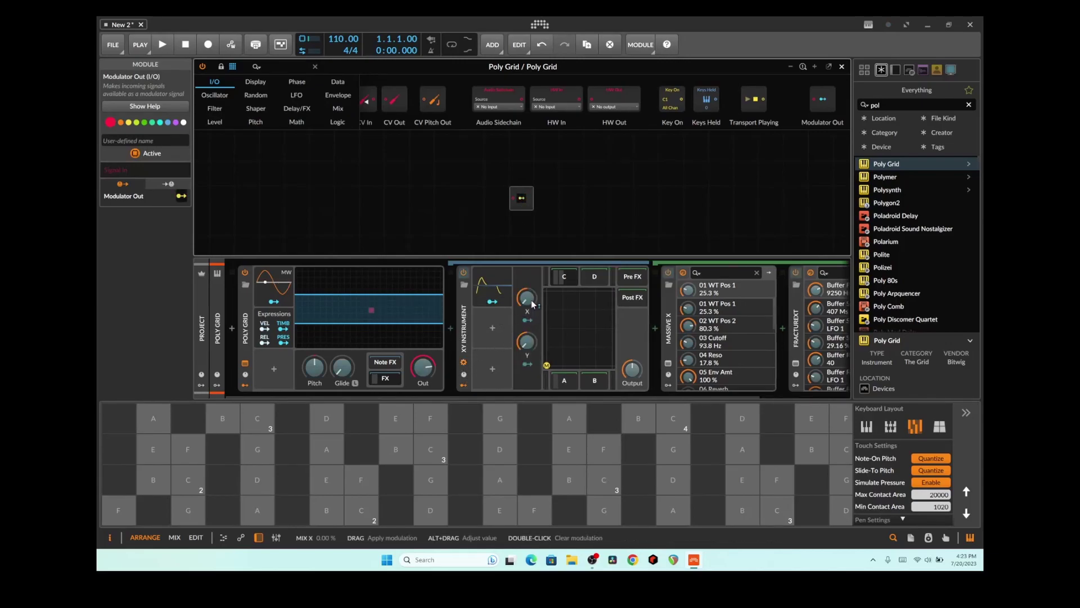
pyautogui.moveTo(526, 342); pyautogui.dragTo(527, 269)
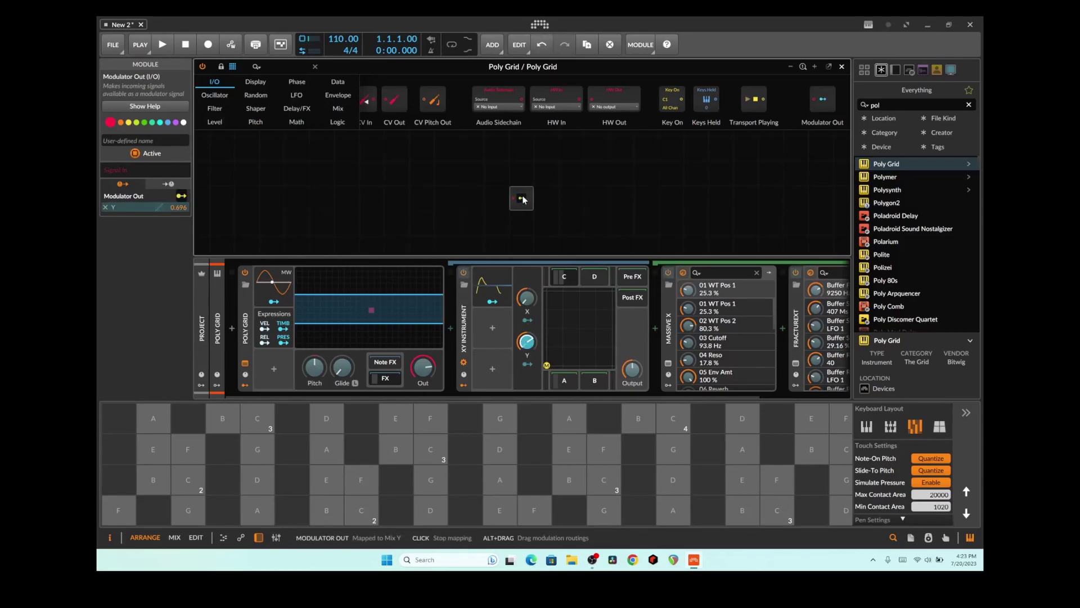
pyautogui.click(522, 199)
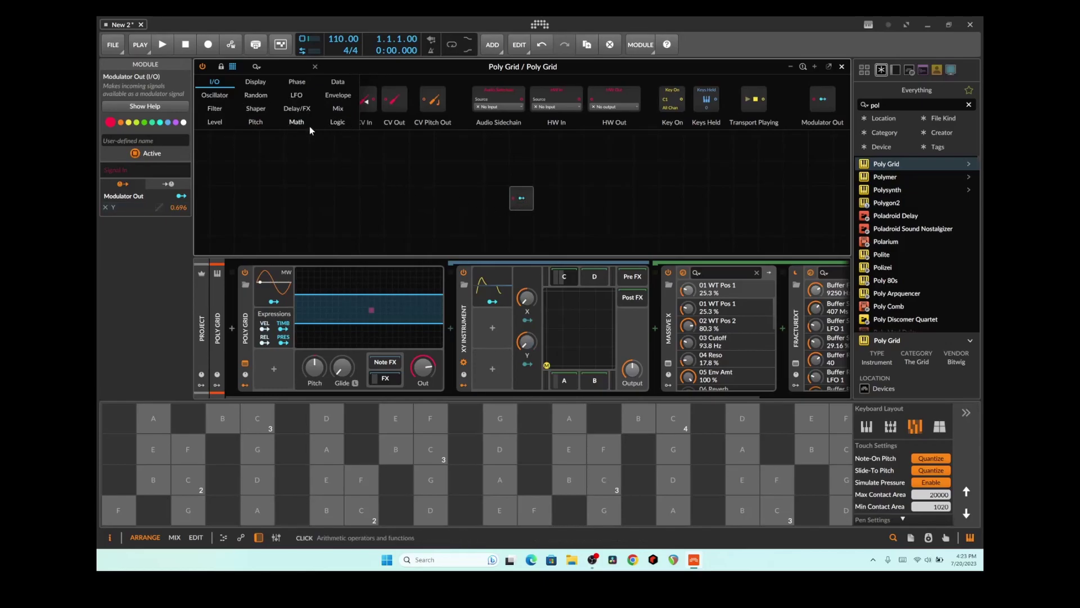
# - Add a Sampler oscillator module to the Poly Grid and connect its signal output to Modulator Out
pyautogui.click(225, 100)
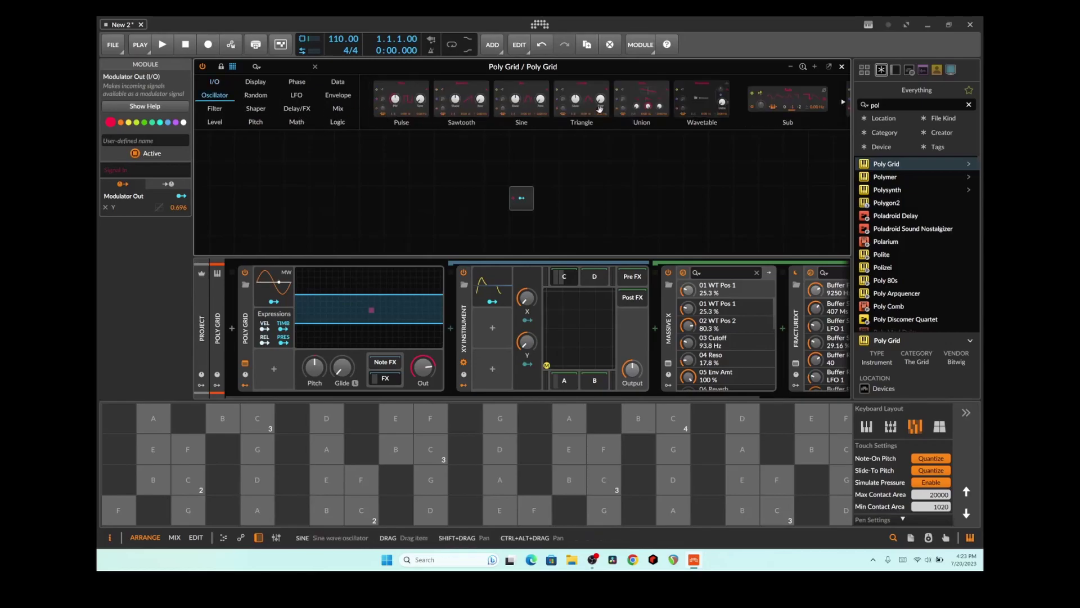
pyautogui.scroll(-3, 734, 101)
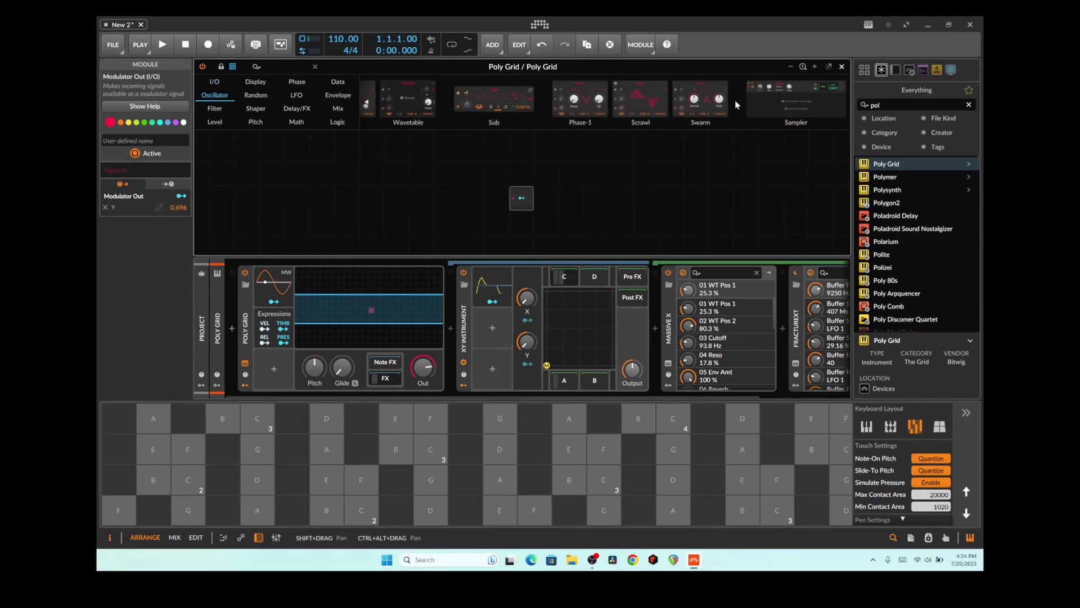
pyautogui.moveTo(793, 101); pyautogui.dragTo(273, 201)
pyautogui.moveTo(454, 198); pyautogui.dragTo(518, 204)
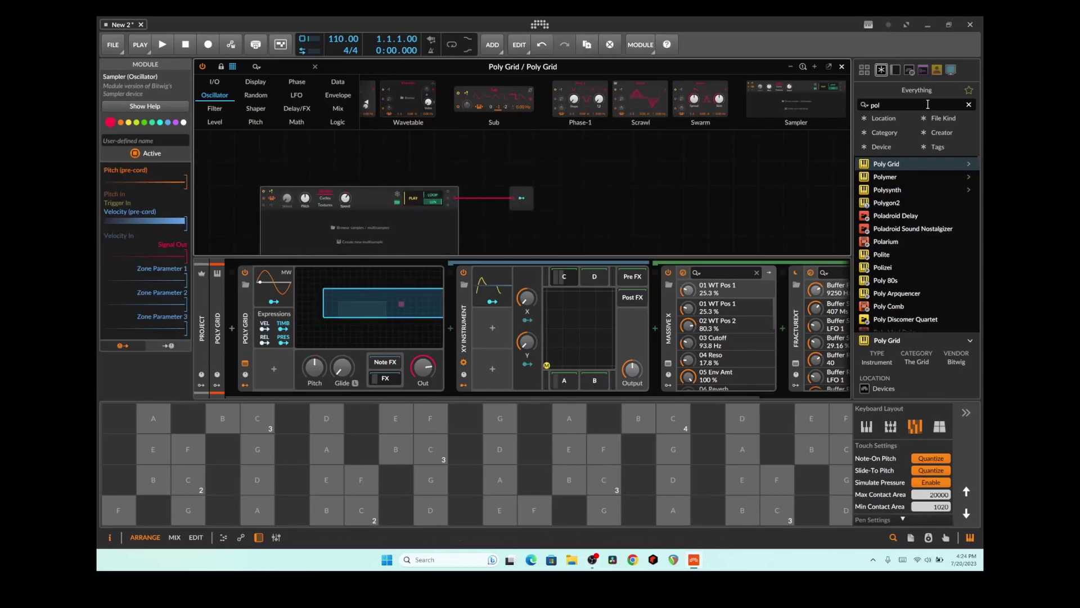
# - Find AR.BitBreak4.120.wav in the LOOPS folder of CATARACT_SAMPLES, preview it, and load it into the Poly Grid's Sampler module
pyautogui.click(951, 70)
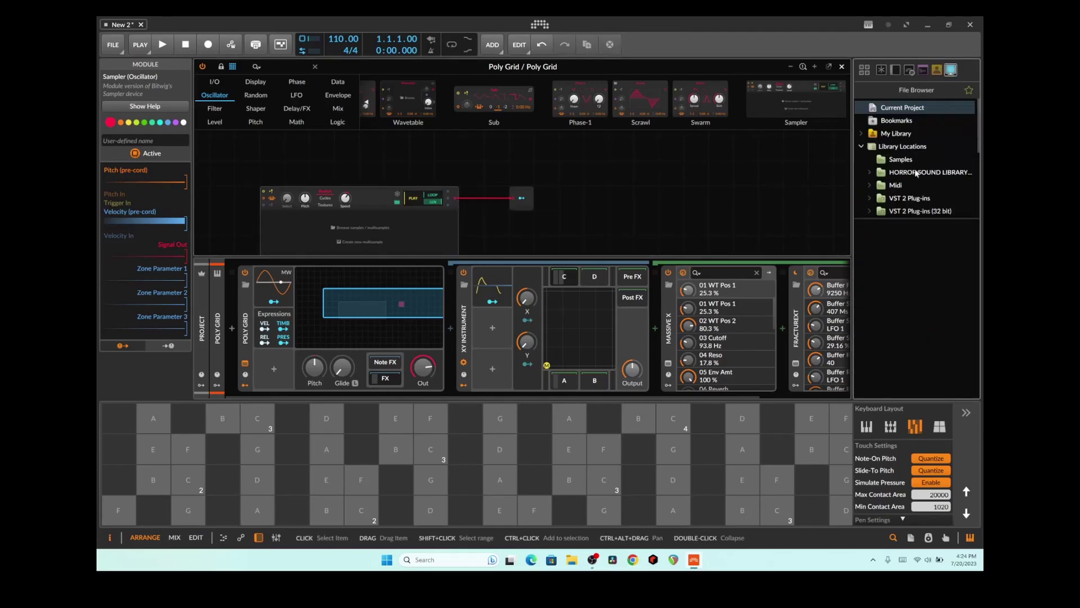
pyautogui.scroll(-5, 898, 193)
pyautogui.click(891, 178)
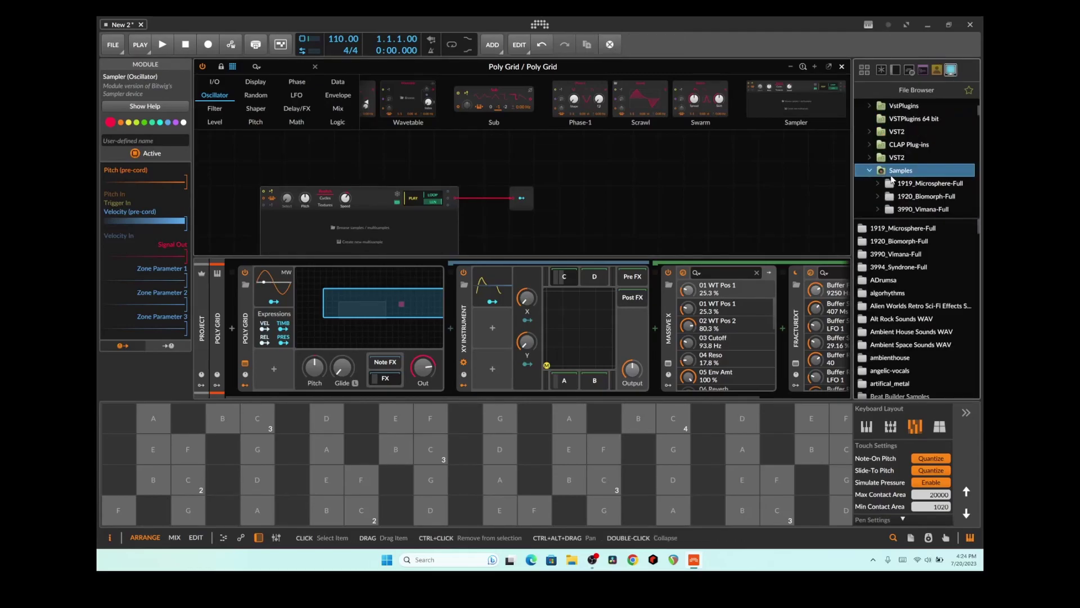
pyautogui.scroll(-5, 900, 250)
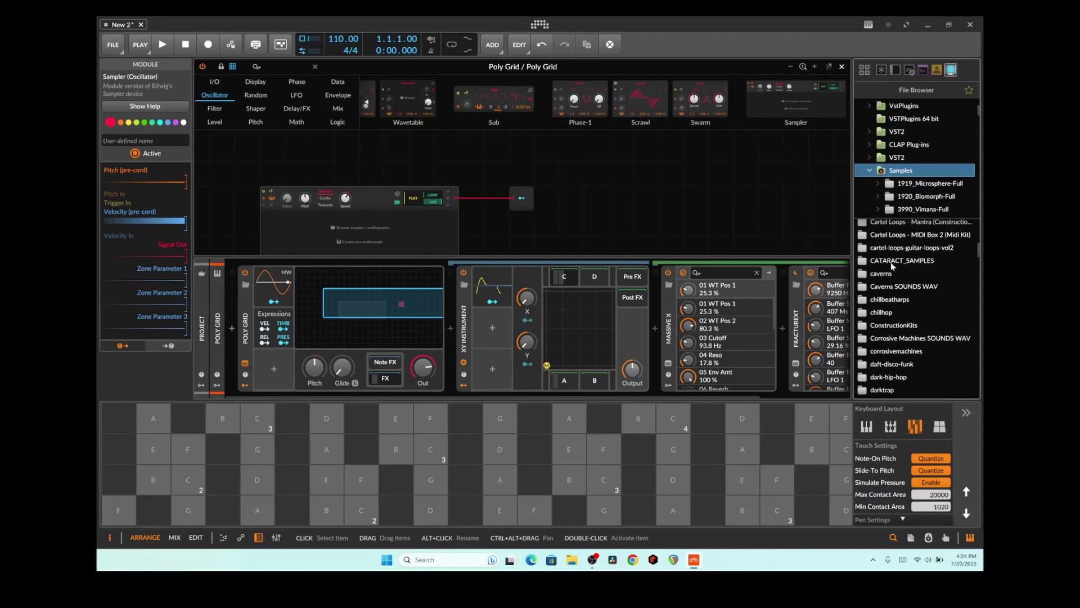
pyautogui.doubleClick(891, 263)
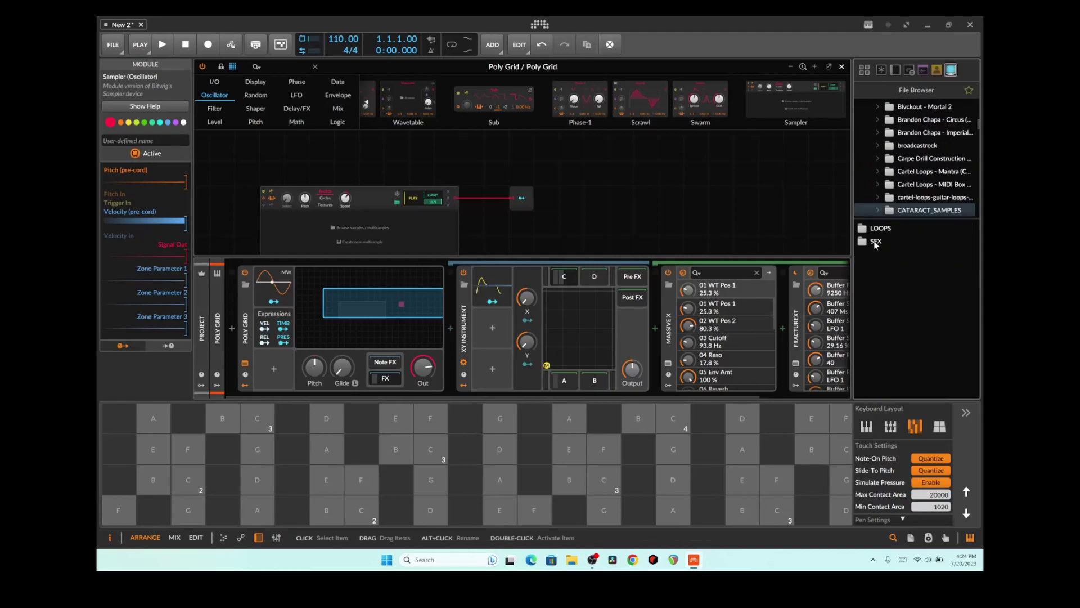
pyautogui.doubleClick(872, 231)
pyautogui.click(883, 266)
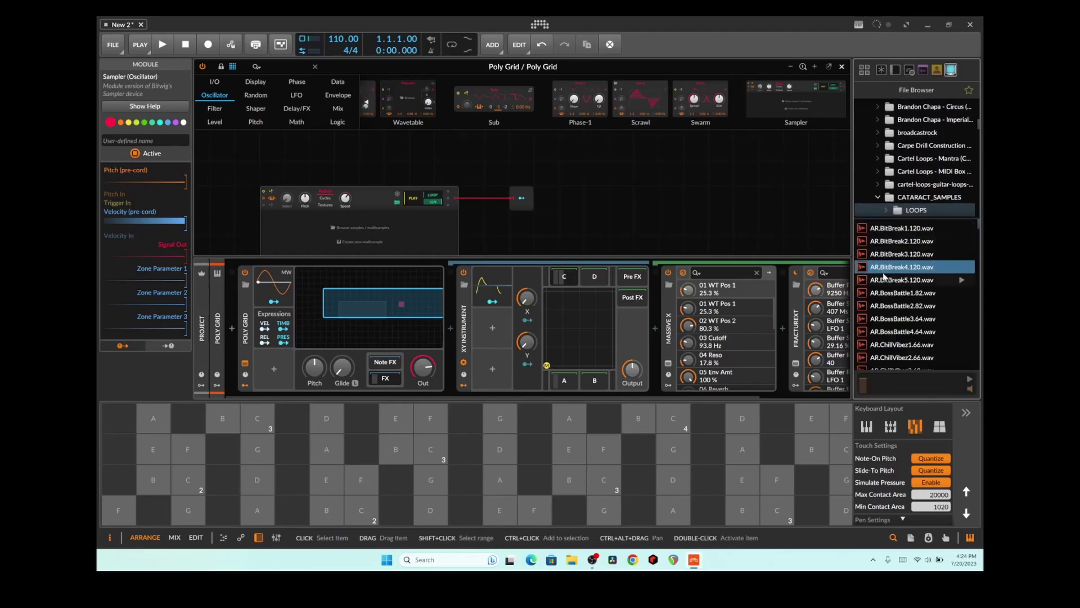
pyautogui.click(970, 380)
pyautogui.moveTo(893, 269); pyautogui.dragTo(350, 229)
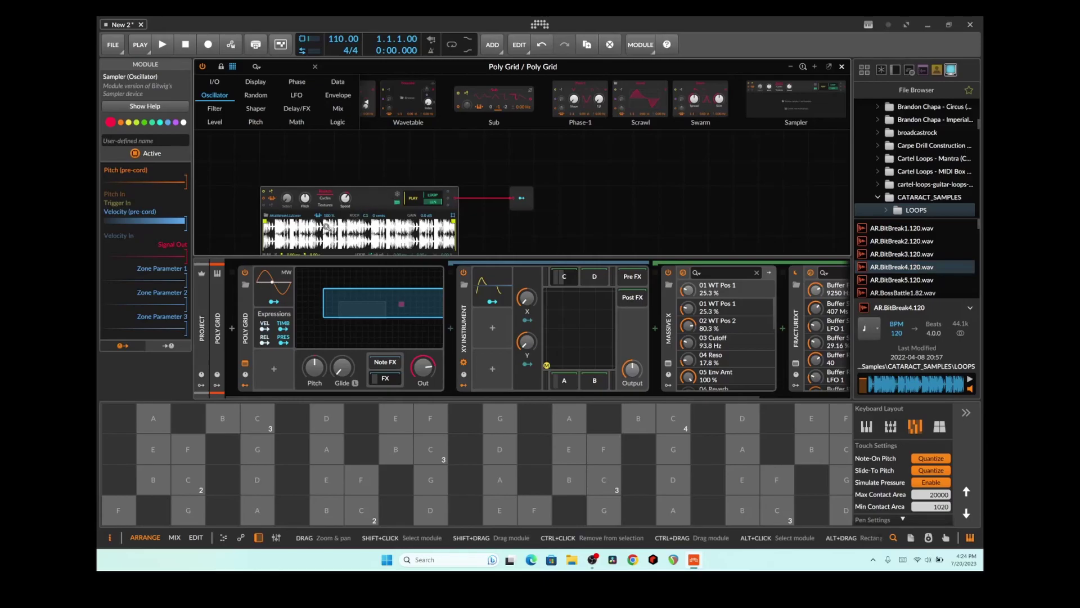
# - Play notes on the on-screen keyboard to audition the loaded sample's modulation of Mix Y
pyautogui.click(345, 483)
pyautogui.moveTo(340, 483); pyautogui.dragTo(336, 489)
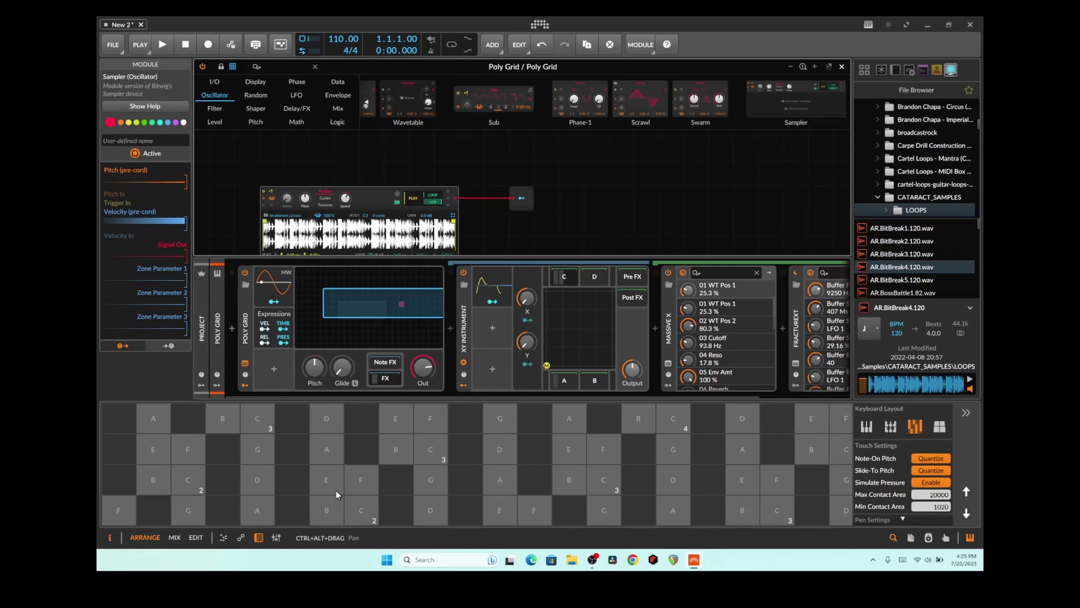
pyautogui.click(262, 484)
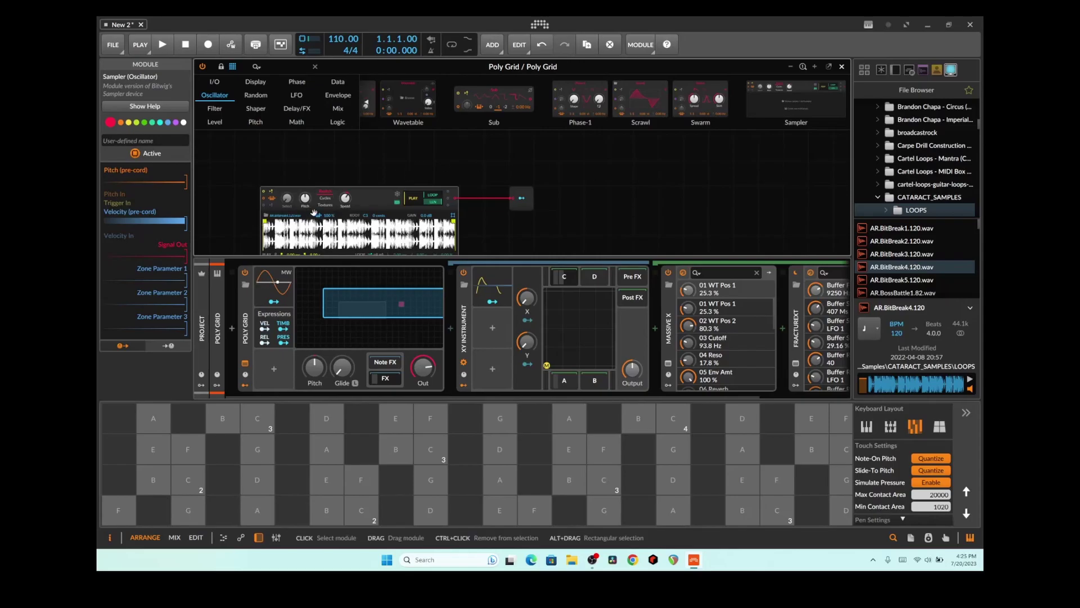
# - Insert an Attenuate module between the Sampler and Modulator Out, and set it to about 20%
pyautogui.scroll(-1, 376, 221)
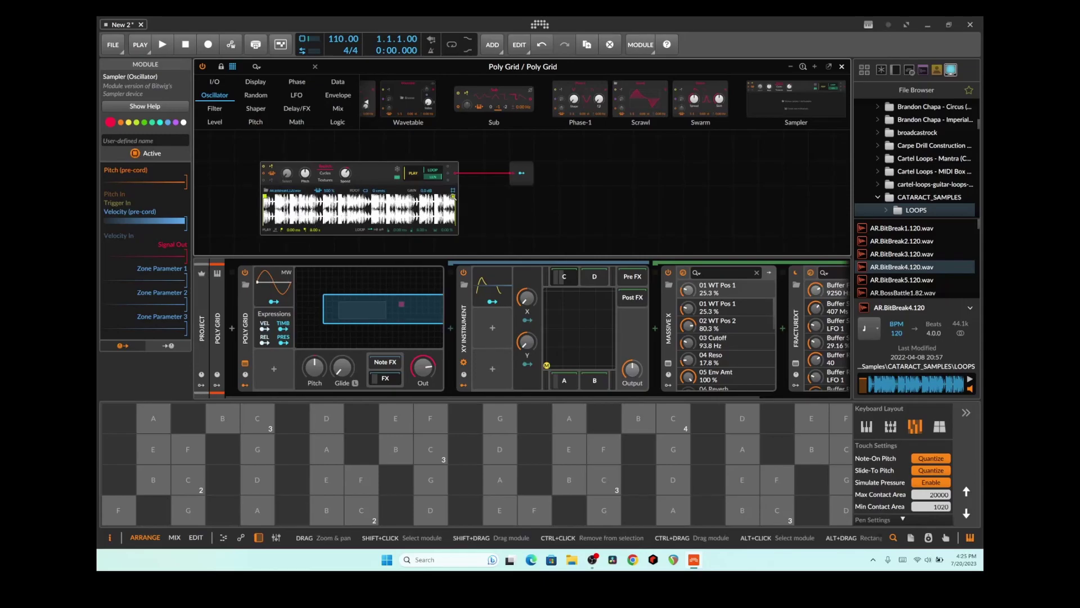
pyautogui.click(214, 120)
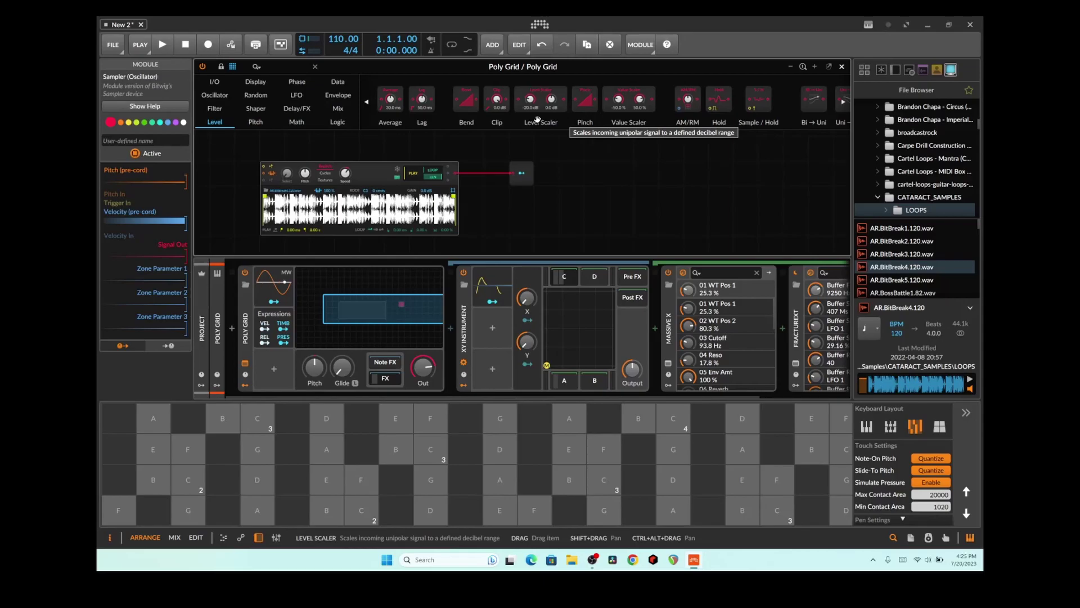
pyautogui.scroll(5, 419, 108)
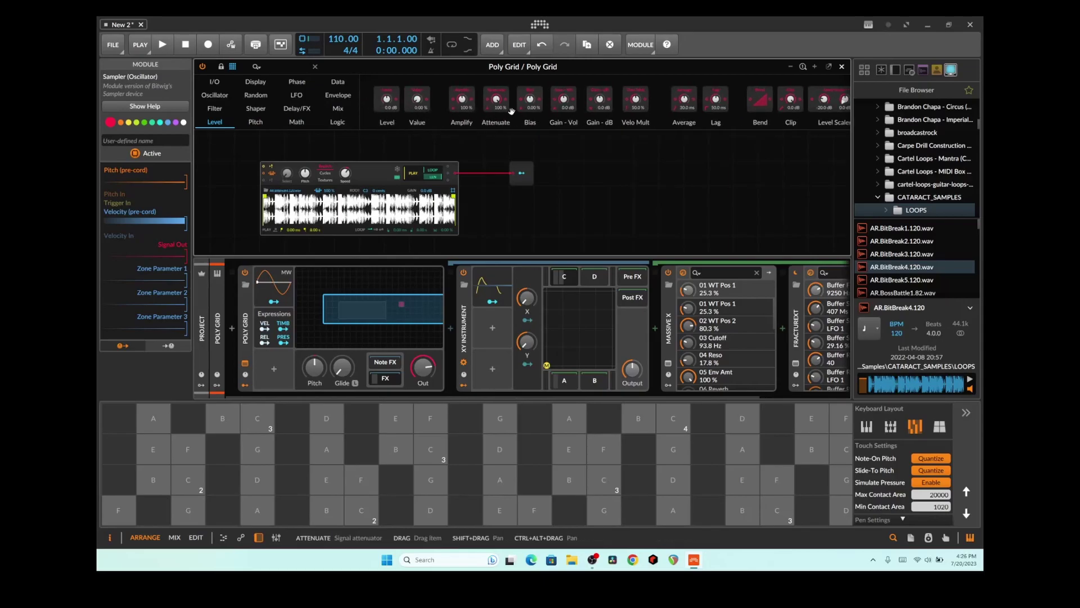
pyautogui.moveTo(496, 100); pyautogui.dragTo(496, 212)
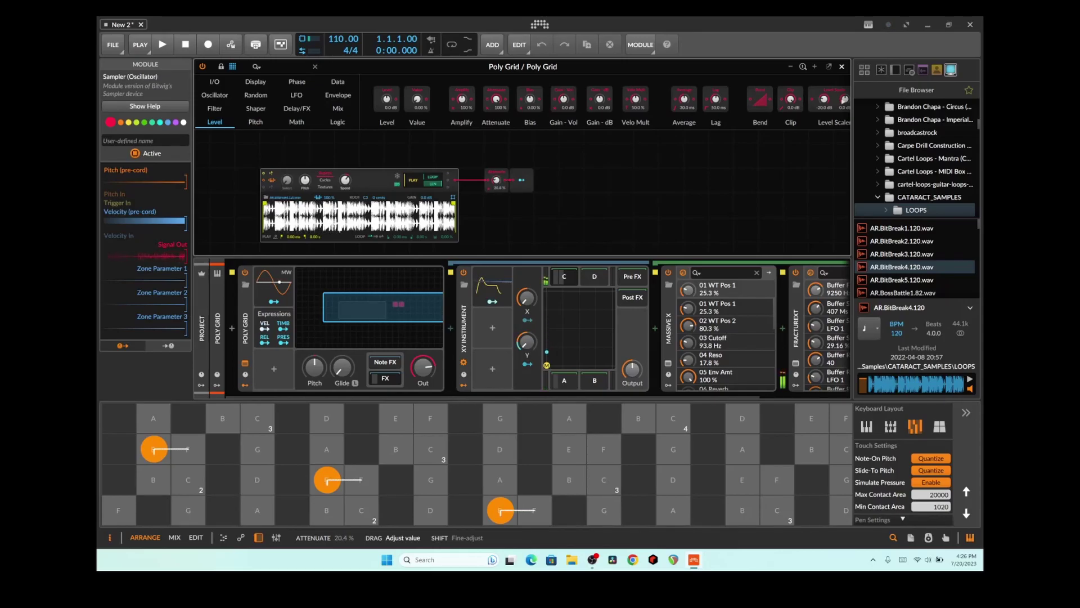
# - Play several notes to hear the attenuated Sampler modulation on the XY Instrument's Mix Y
pyautogui.click(257, 479)
pyautogui.click(431, 511)
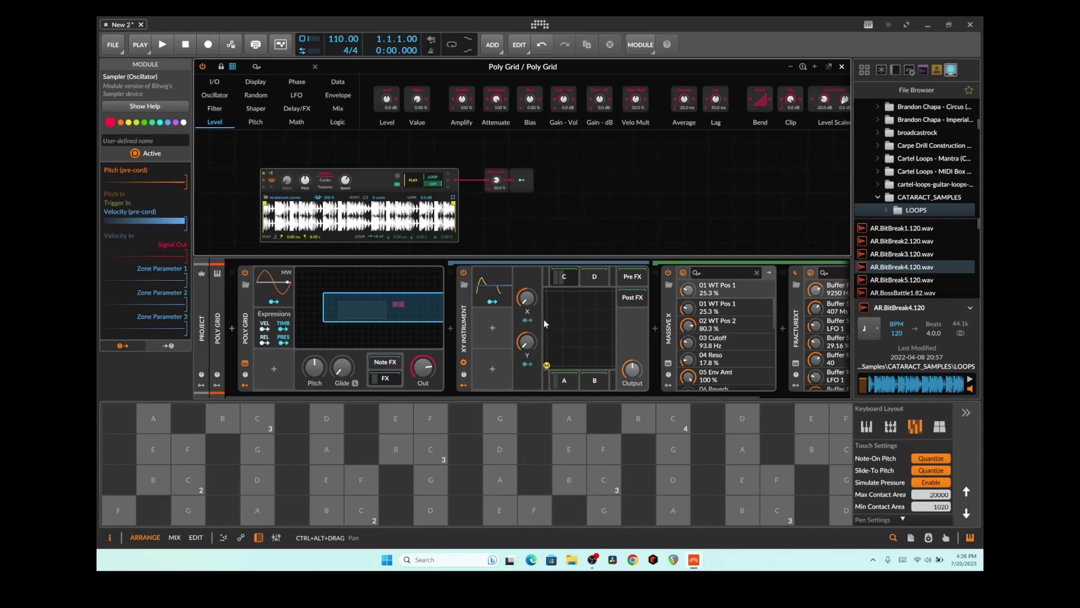
pyautogui.click(536, 364)
pyautogui.click(500, 449)
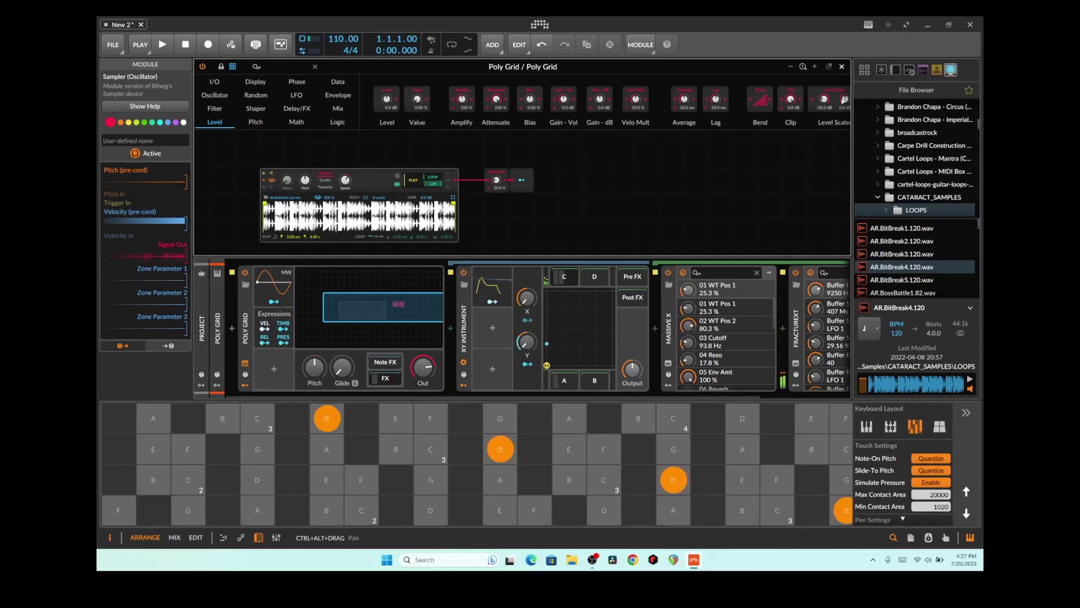
pyautogui.click(431, 510)
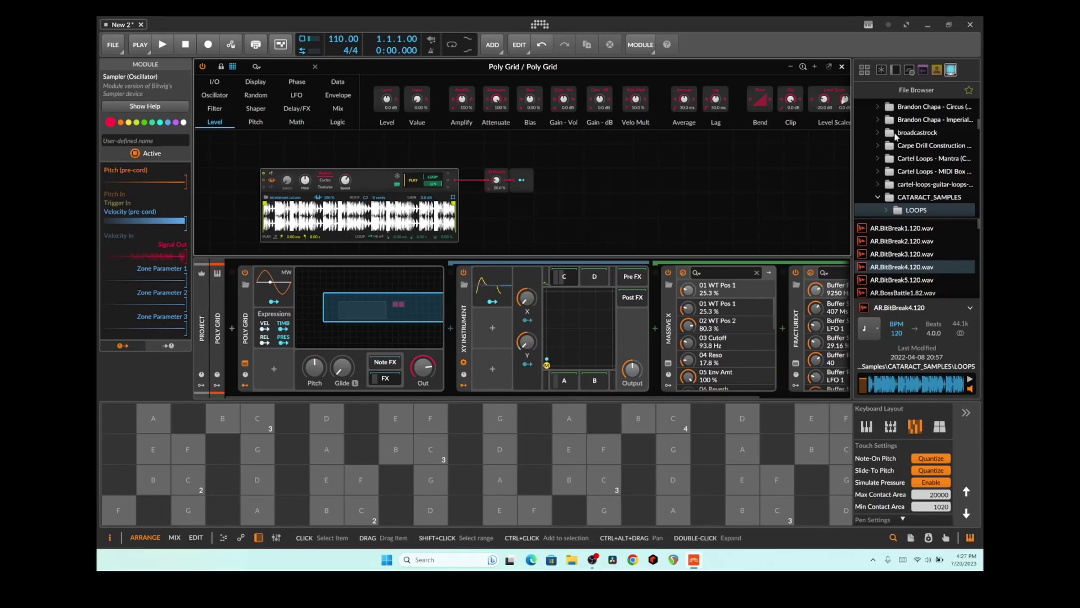
# - Search the devices for "fil", add a Filter after the XY Instrument, and set it to the steeper band-pass mode
pyautogui.click(896, 69)
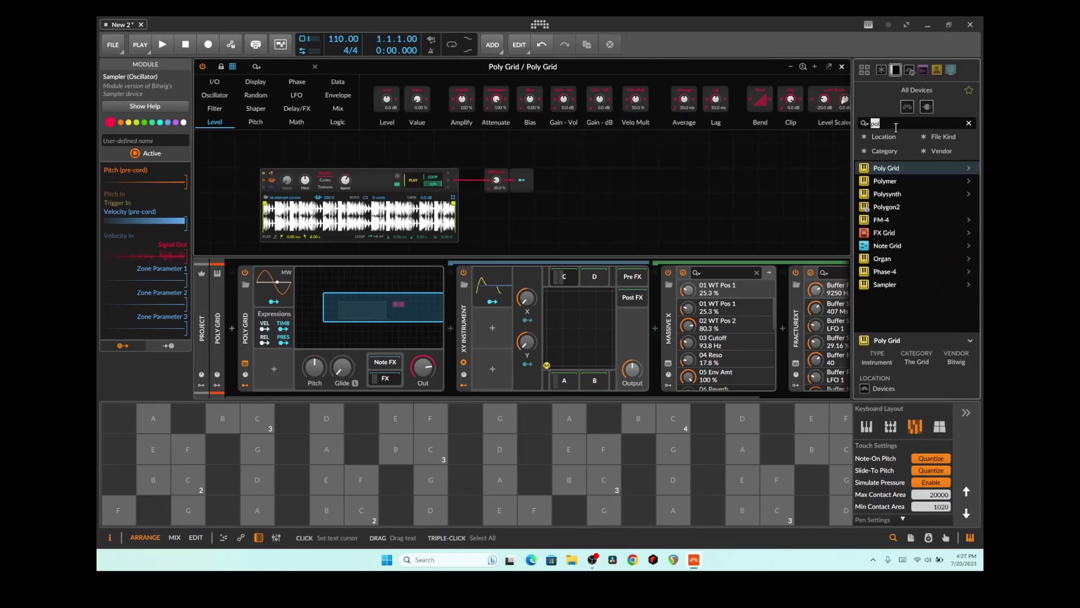
pyautogui.press('Tab')
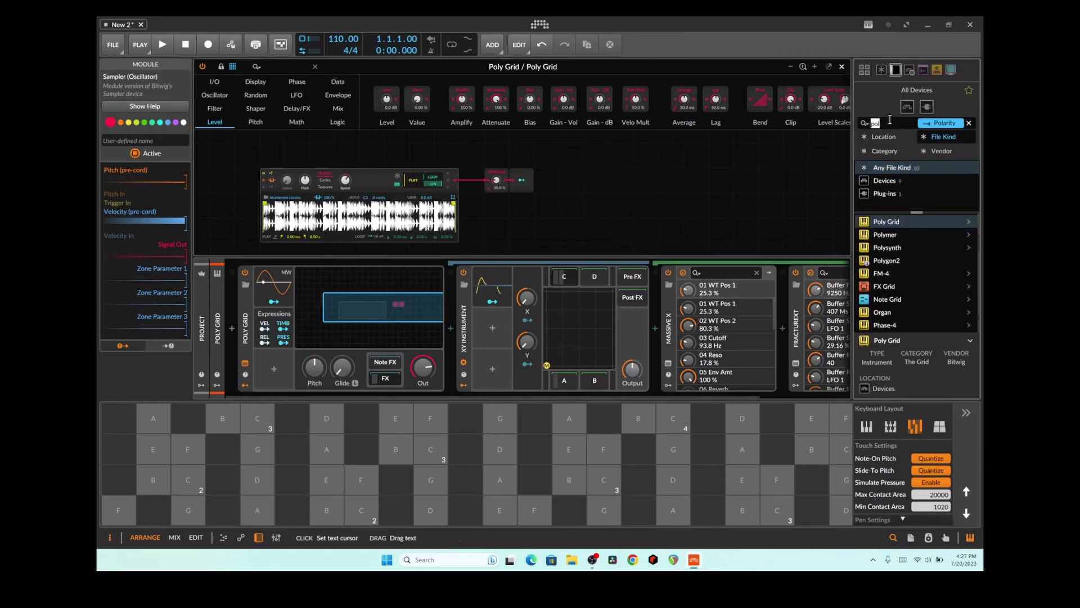
pyautogui.write('fil')
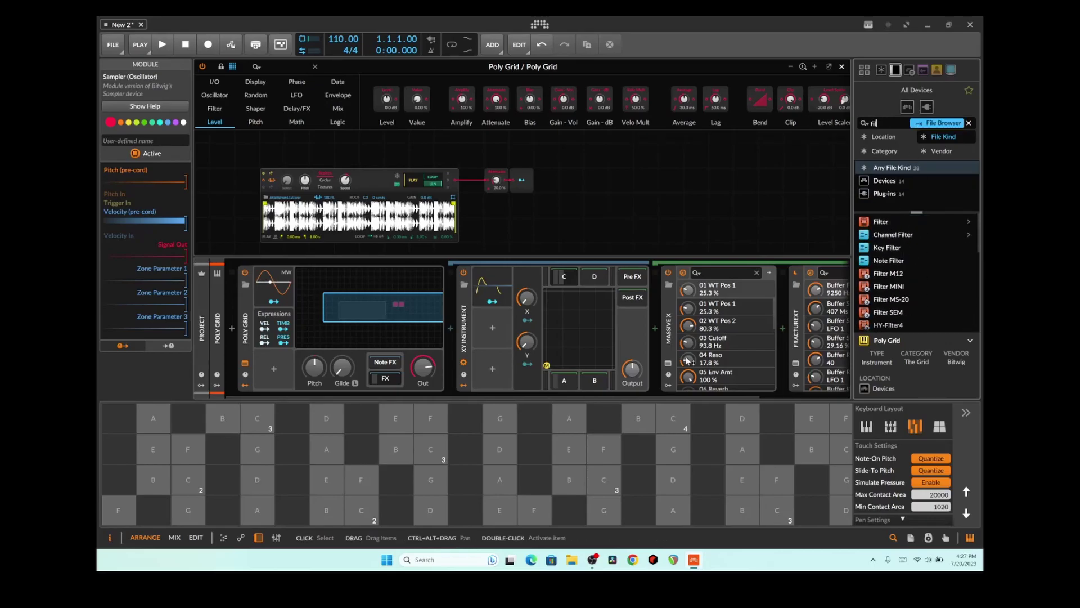
pyautogui.hscroll(2, 688, 360)
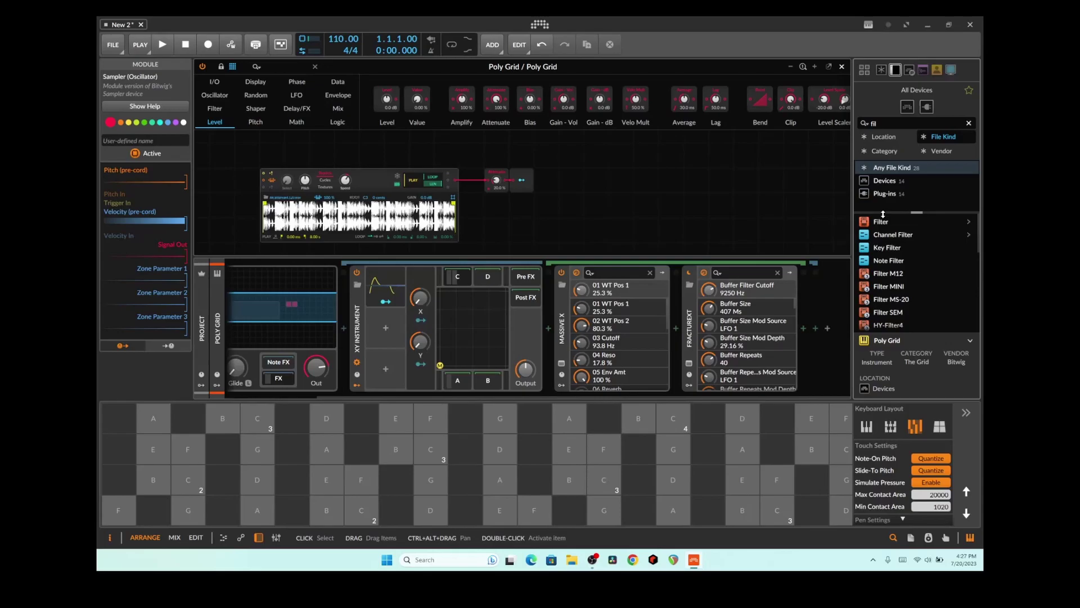
pyautogui.moveTo(881, 222); pyautogui.dragTo(808, 348)
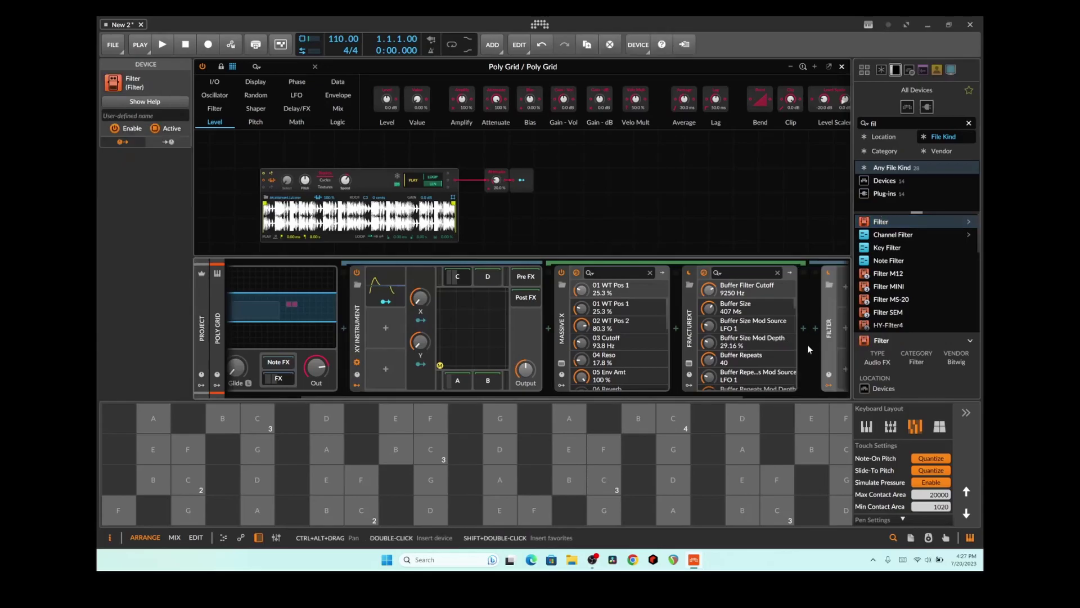
pyautogui.hscroll(2, 733, 394)
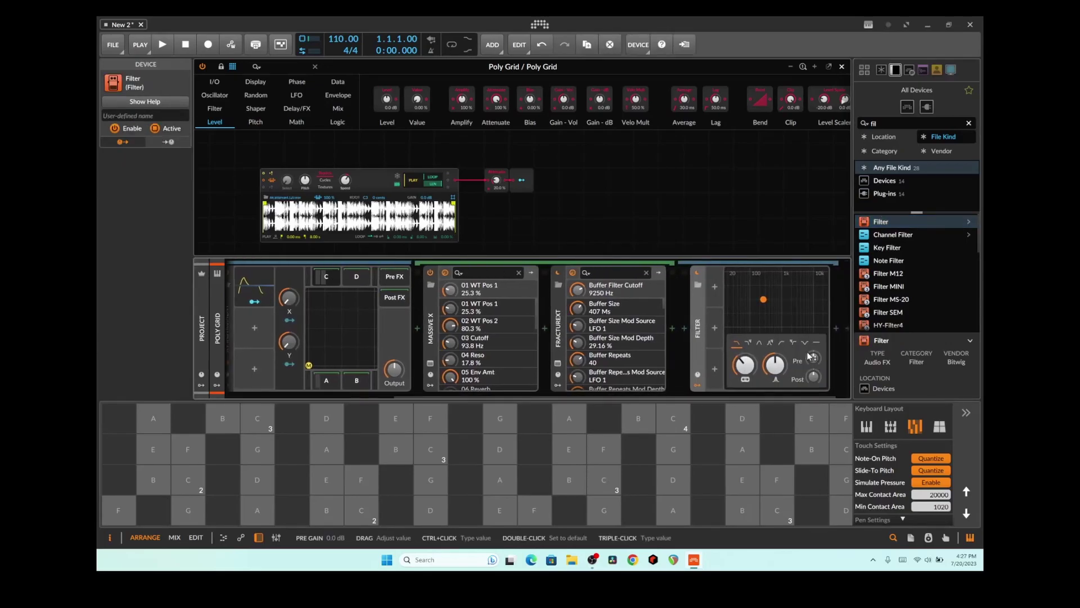
pyautogui.click(771, 342)
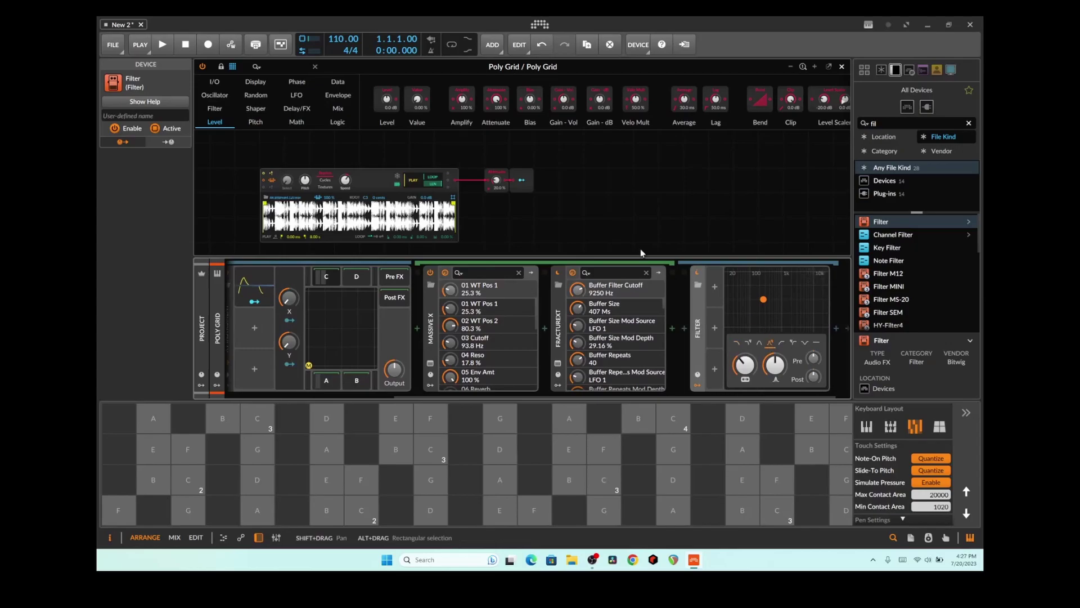
# - Raise the Filter's cutoff frequency and resonance while playing notes
pyautogui.click(431, 472)
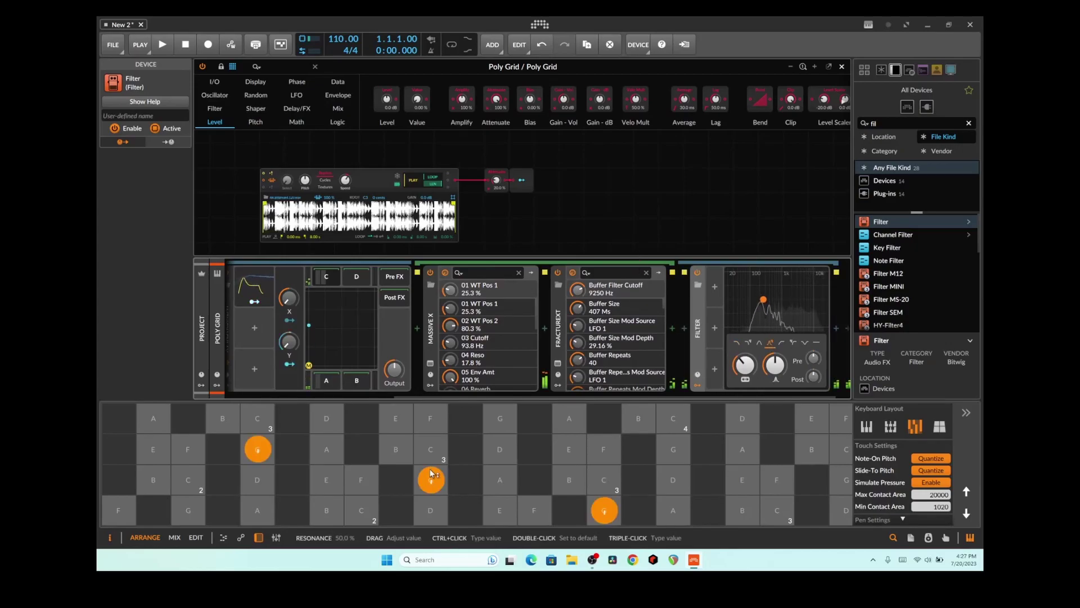
pyautogui.moveTo(745, 365); pyautogui.dragTo(745, 349)
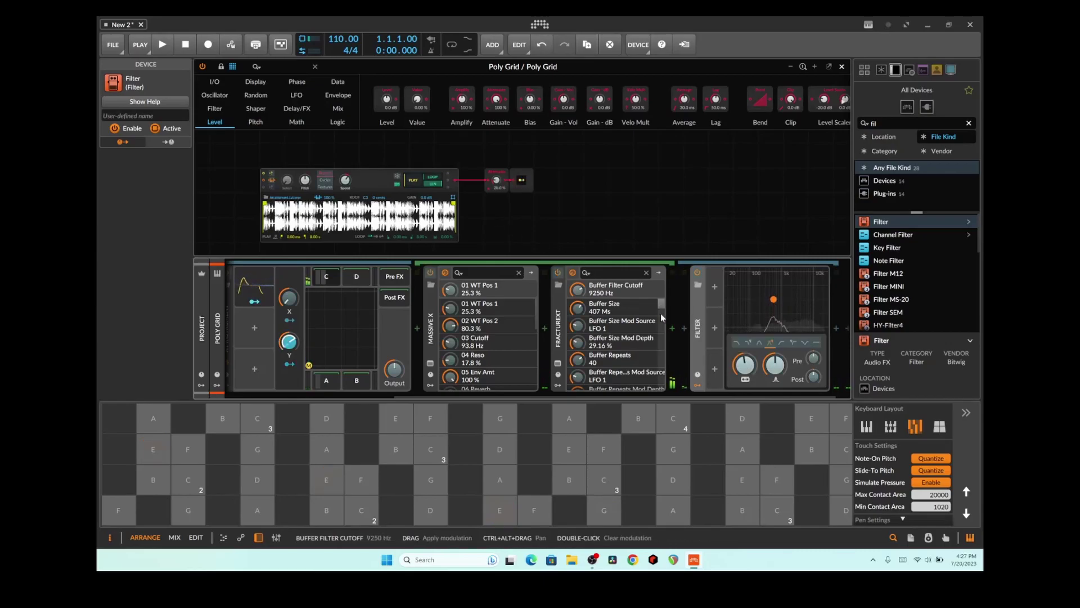
pyautogui.moveTo(745, 365); pyautogui.dragTo(745, 346)
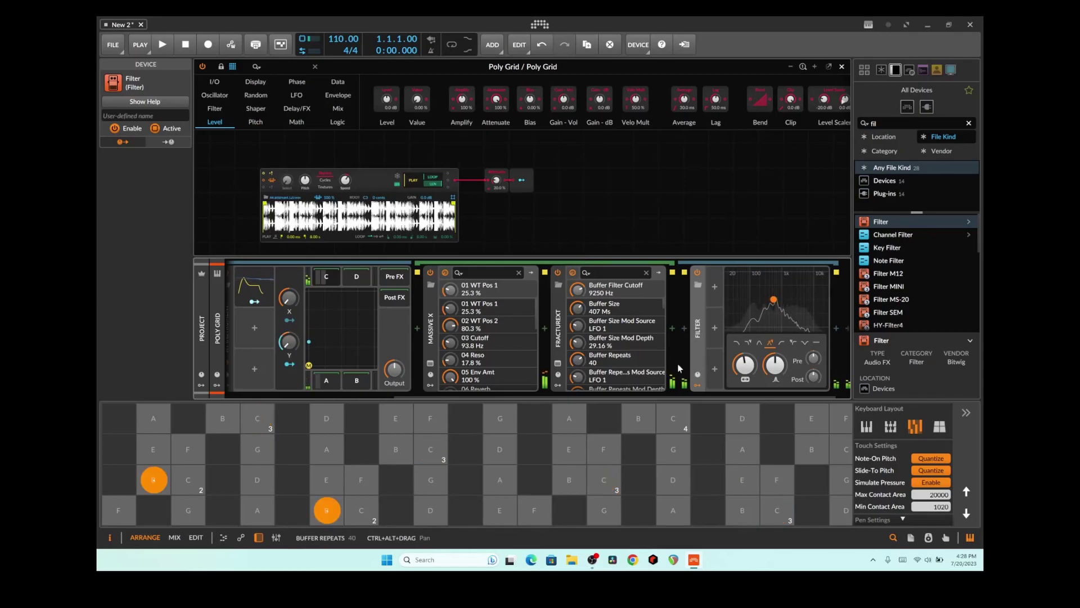
pyautogui.moveTo(775, 364)
pyautogui.moveTo(775, 364)
pyautogui.mouseDown()
pyautogui.moveTo(775, 335)
pyautogui.moveTo(745, 359)
pyautogui.mouseUp()
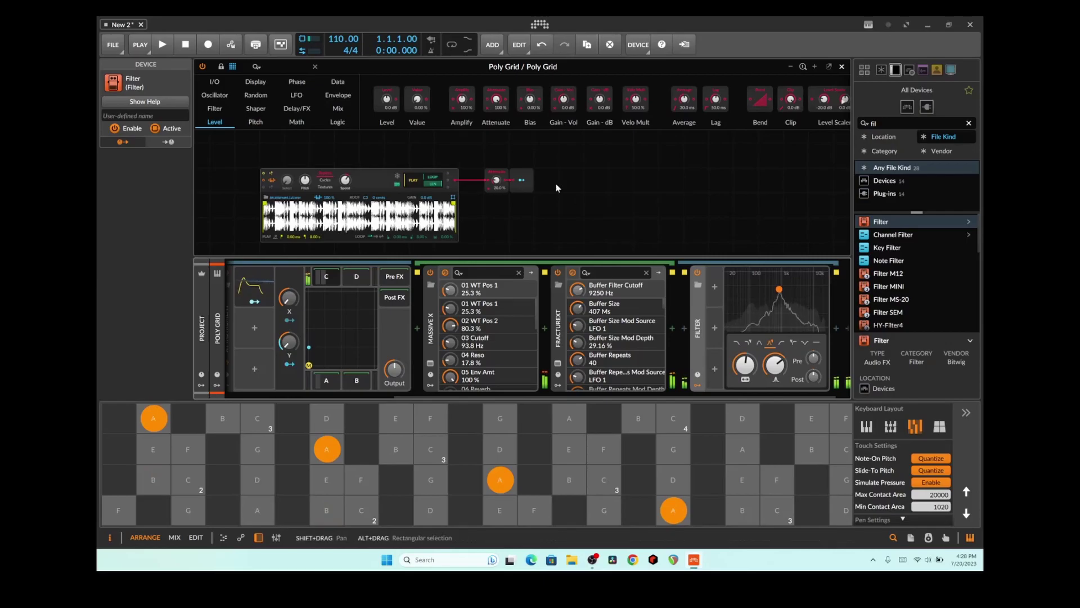
# - Map the Poly Grid's Modulator Out to the Filter's cutoff frequency as an additional target
pyautogui.click(522, 180)
pyautogui.moveTo(745, 365); pyautogui.dragTo(744, 314)
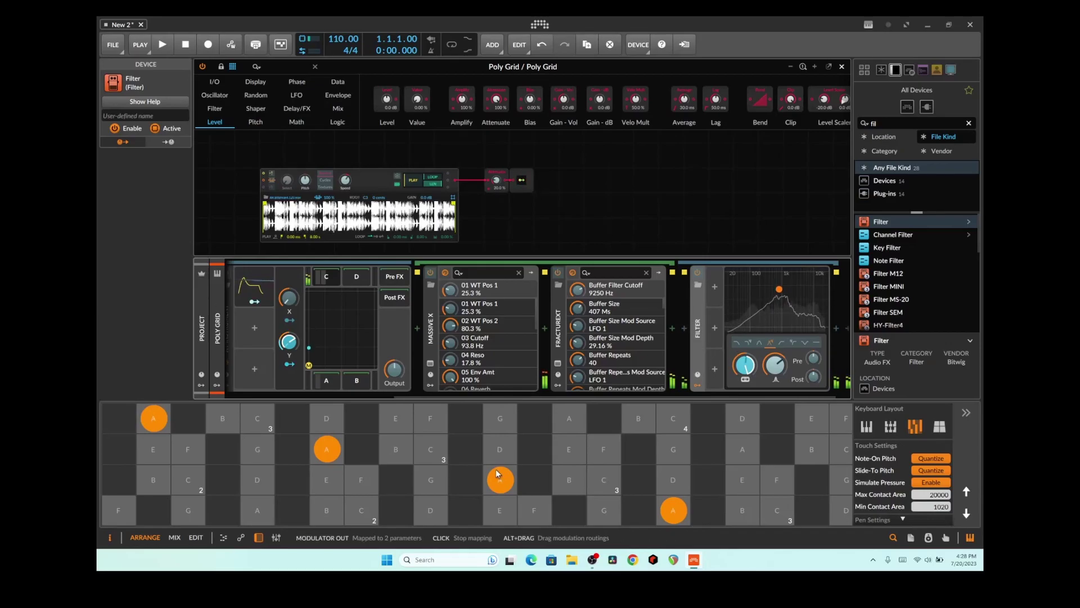
pyautogui.click(522, 180)
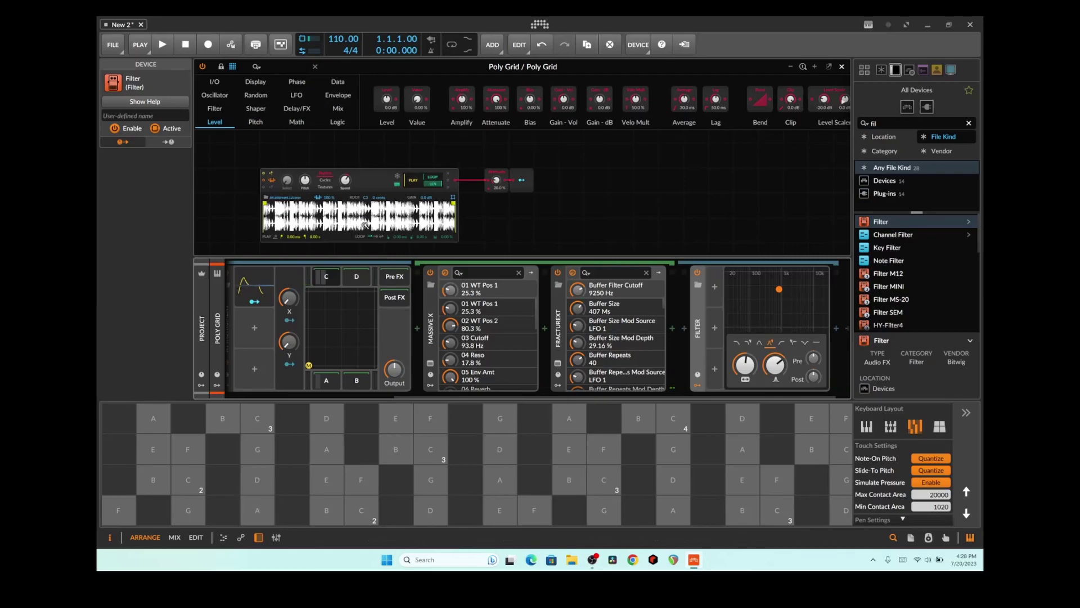
# - Play notes to audition the filter modulation and raise the Attenuate module to about 52%
pyautogui.click(326, 480)
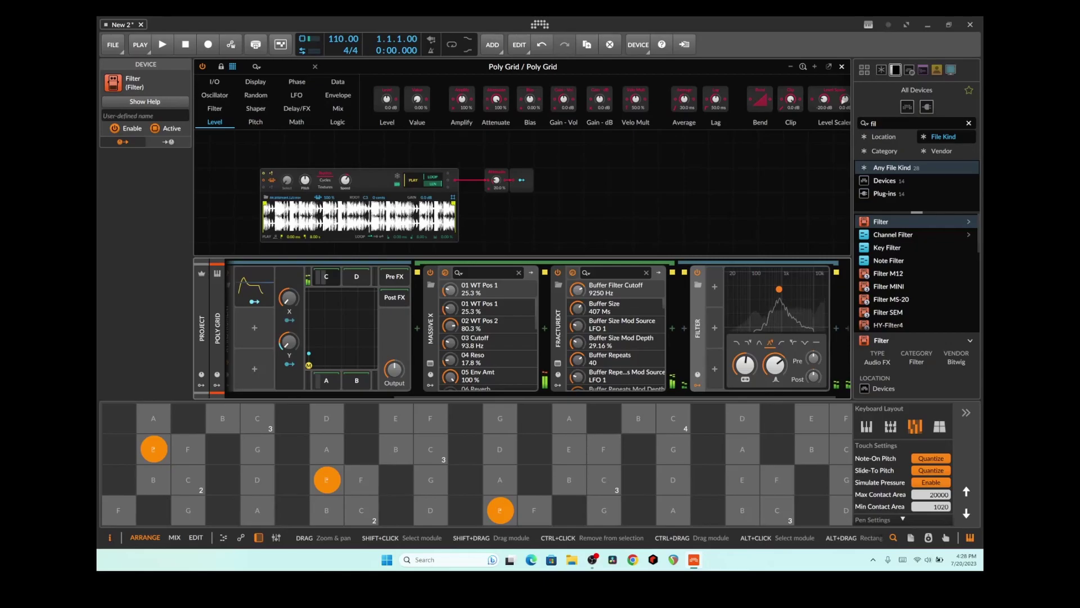
pyautogui.press('g')
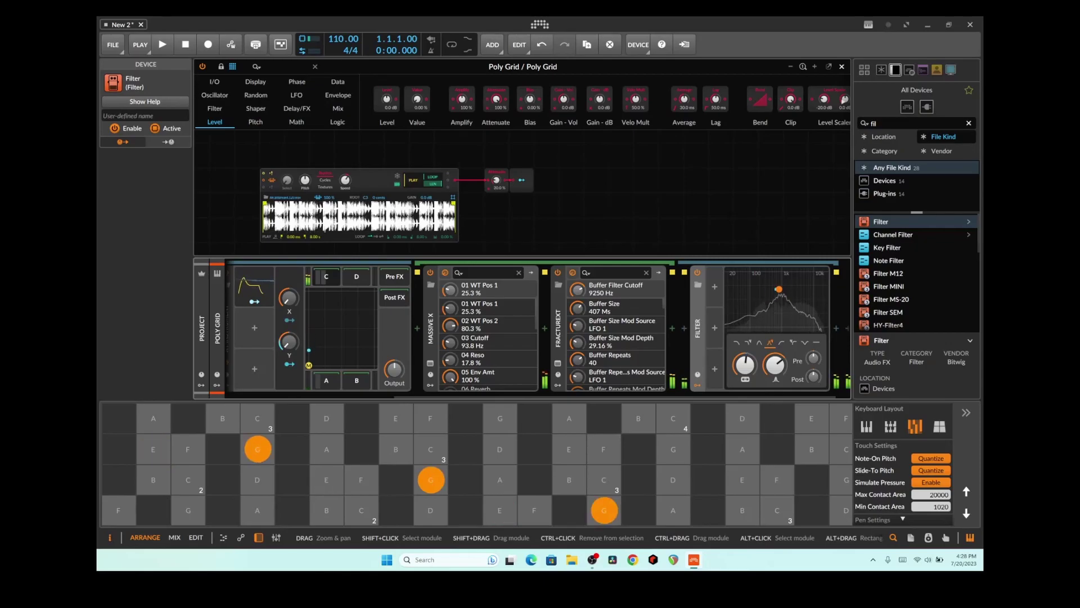
pyautogui.press('j')
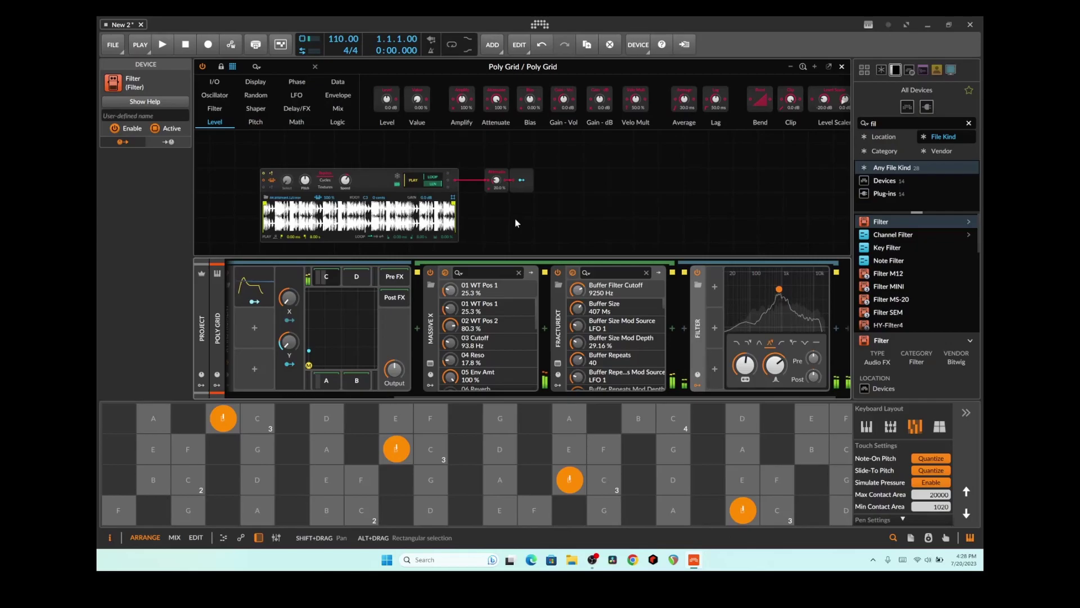
pyautogui.moveTo(496, 180); pyautogui.dragTo(496, 172)
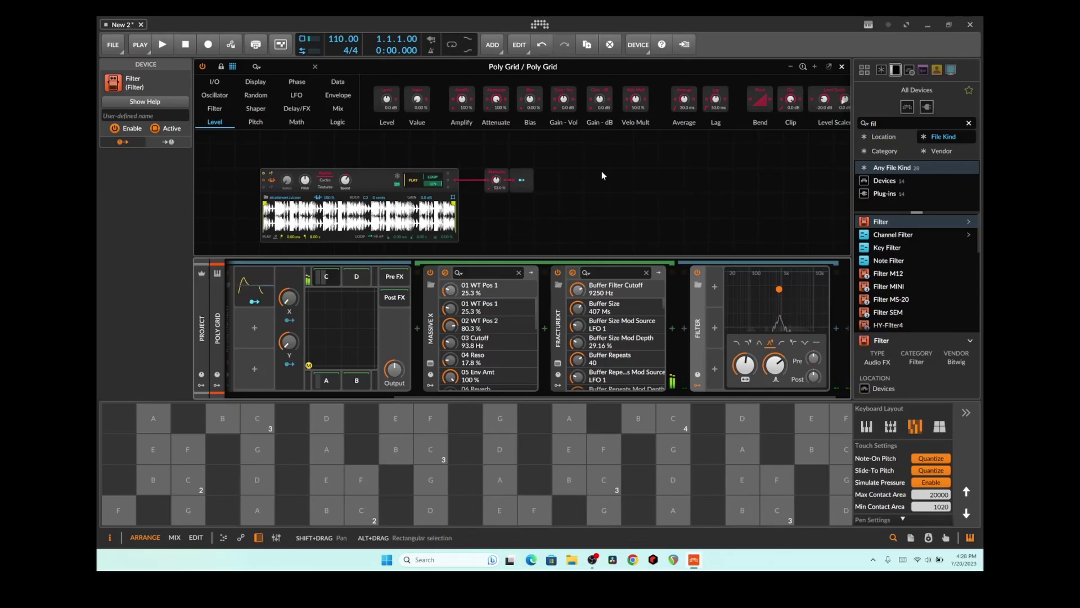
# - Play notes through the modulated Filter and switch the Filter off for comparison
pyautogui.click(431, 449)
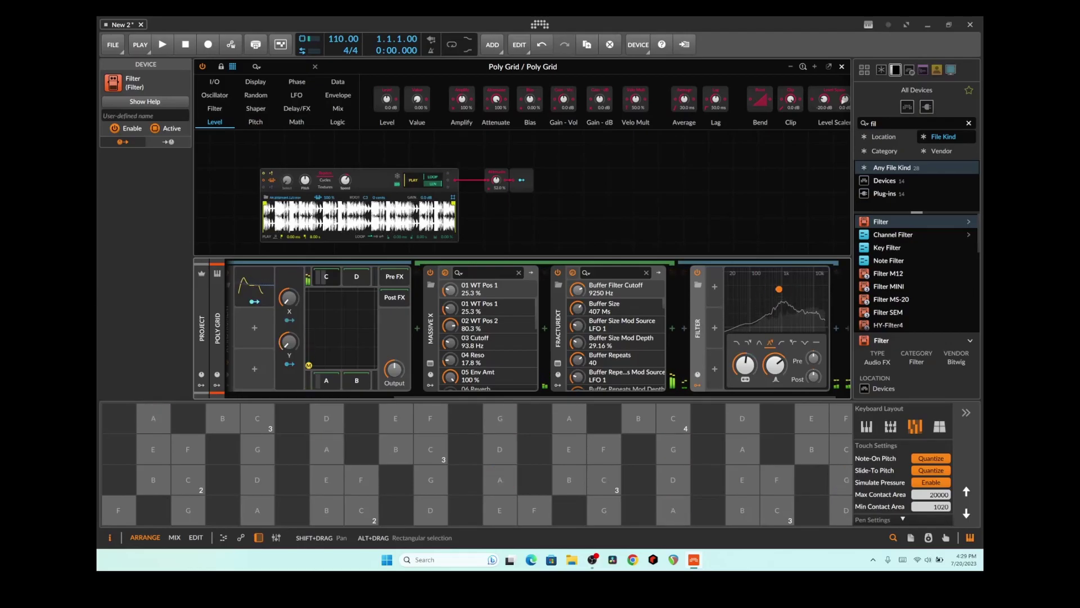
pyautogui.click(698, 273)
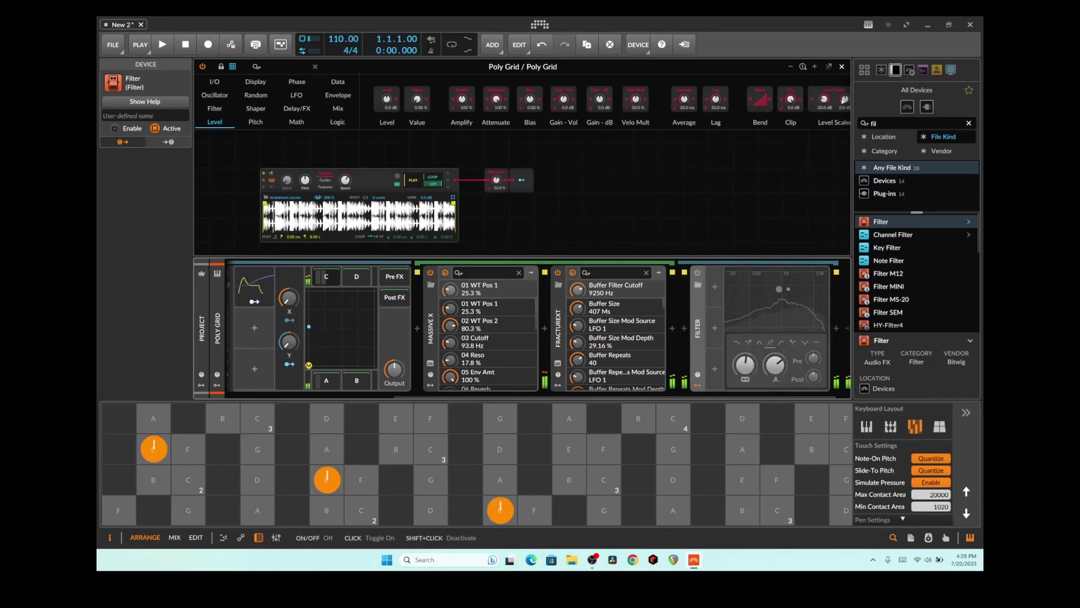
# - Switch the Filter back on, change it to a low-pass mode and play notes to audition it
pyautogui.click(698, 273)
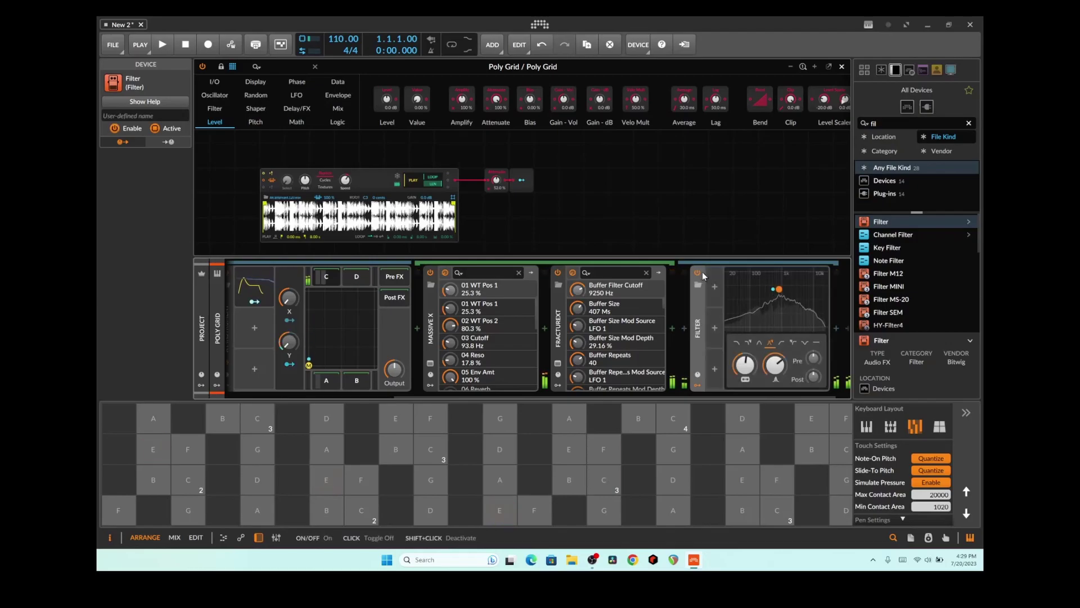
pyautogui.click(737, 342)
pyautogui.click(327, 481)
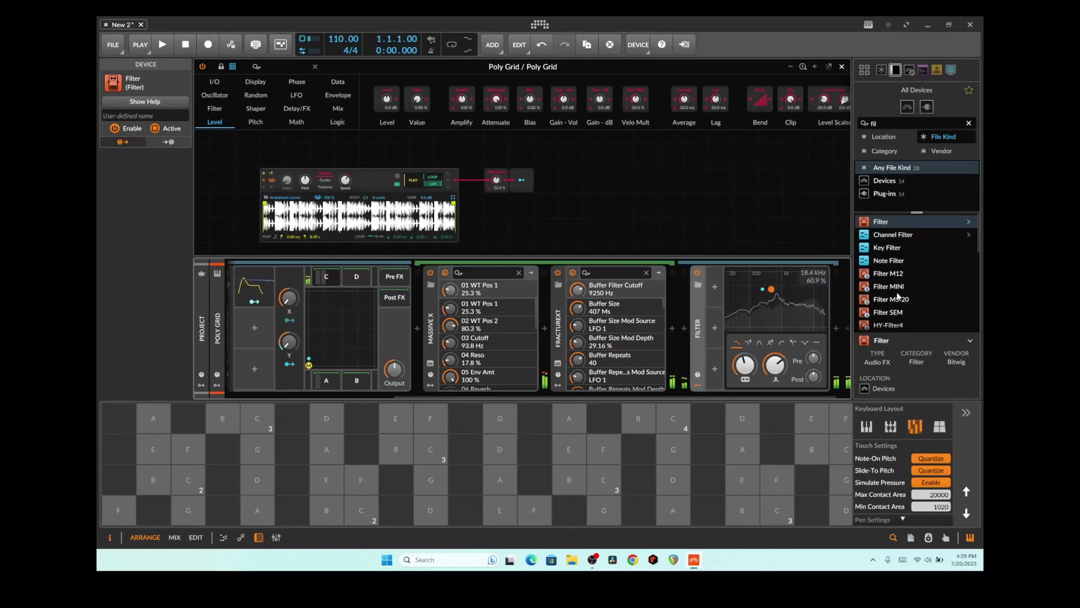
# - Replace the Sampler's loop with AR.Kompomop2.95.wav from the CATARACT_SAMPLES LOOPS folder
pyautogui.click(949, 70)
pyautogui.click(913, 255)
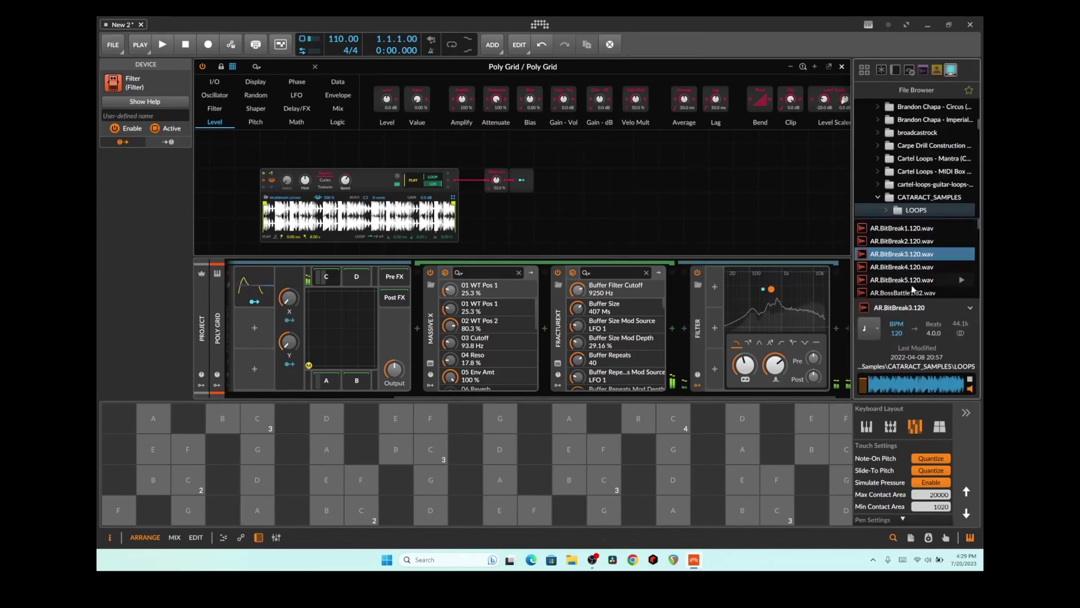
pyautogui.scroll(-5, 901, 256)
pyautogui.scroll(-3, 894, 256)
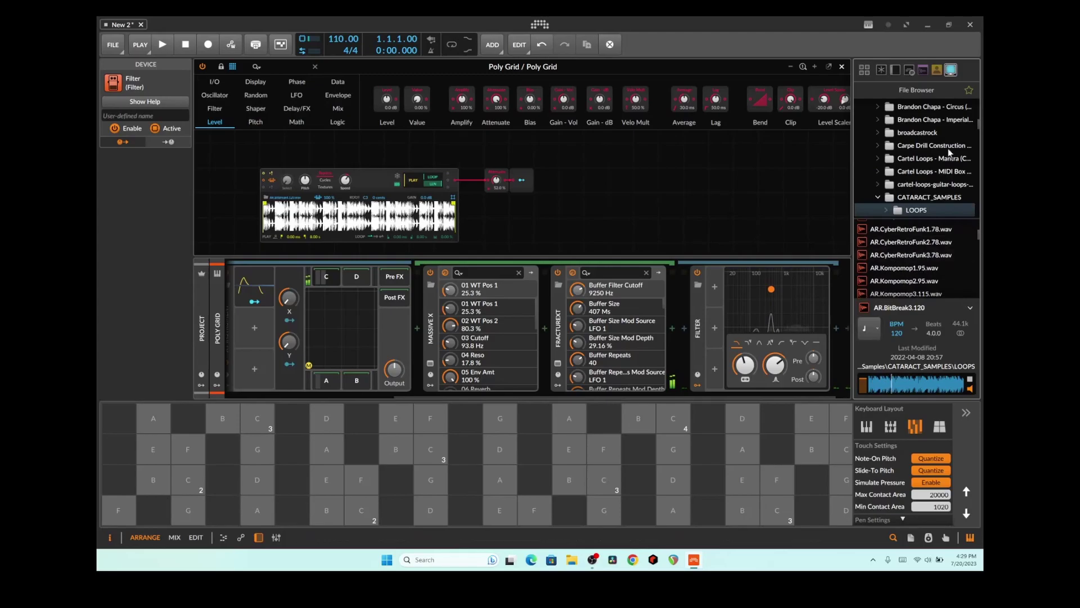
pyautogui.click(892, 282)
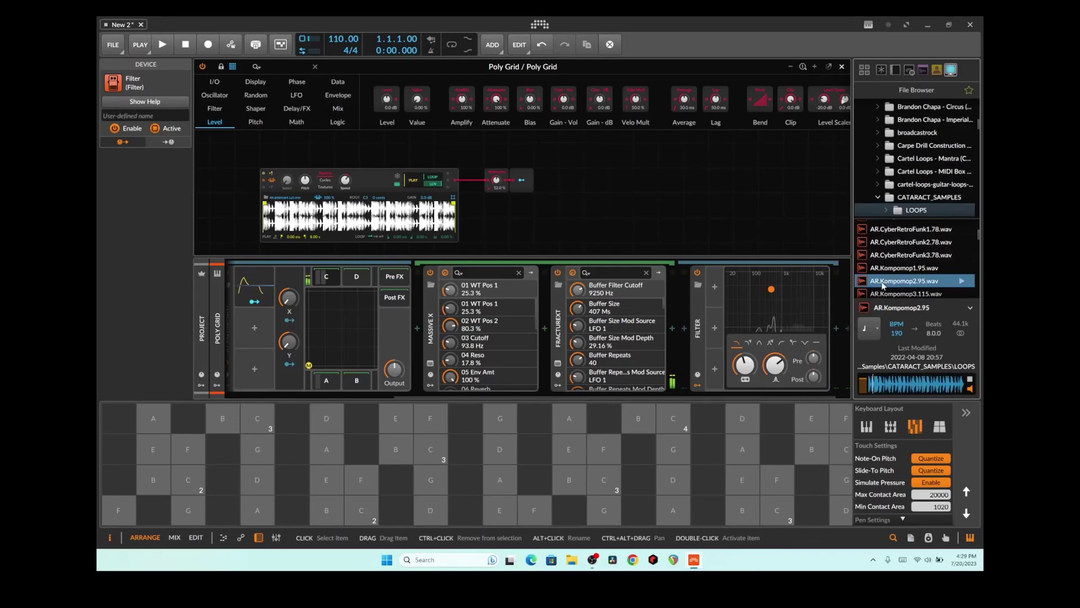
pyautogui.moveTo(883, 285); pyautogui.dragTo(360, 217)
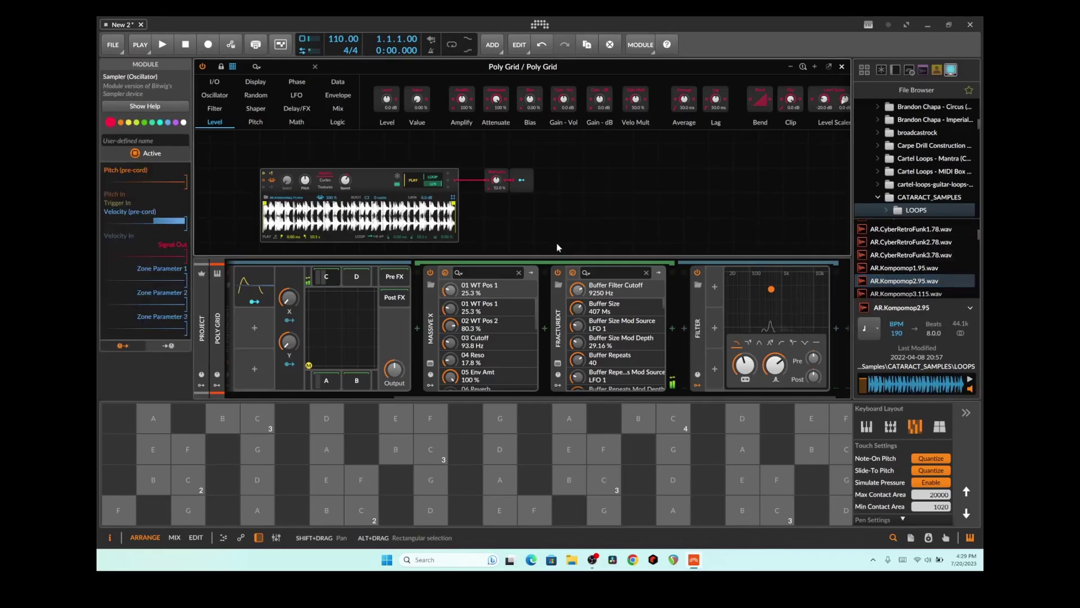
# - Play notes to audition the modulation driven by the newly loaded loop
pyautogui.click(570, 479)
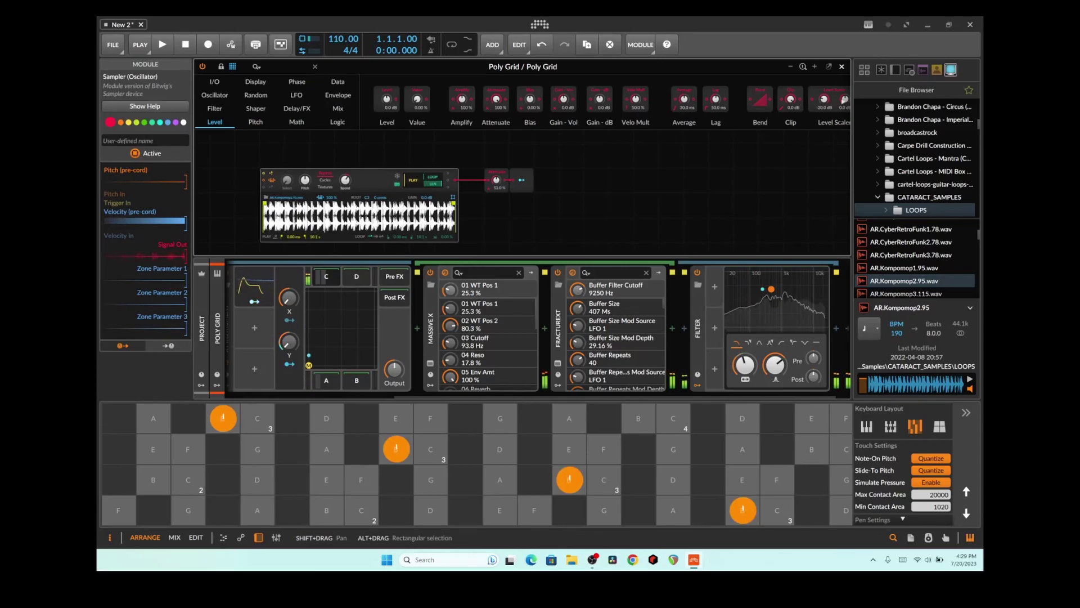
pyautogui.press('d')
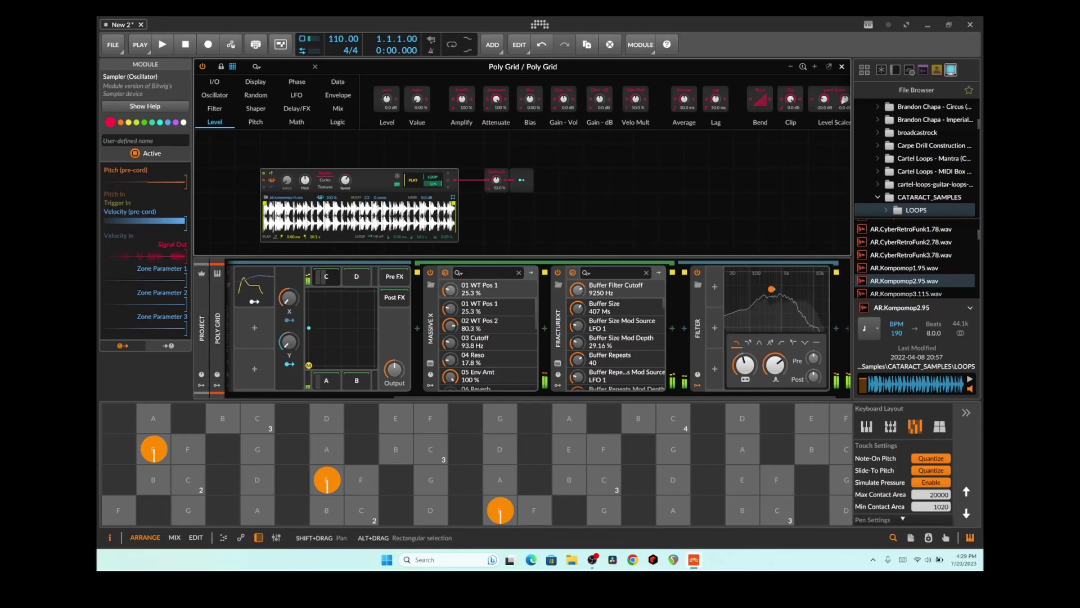
pyautogui.press('d')
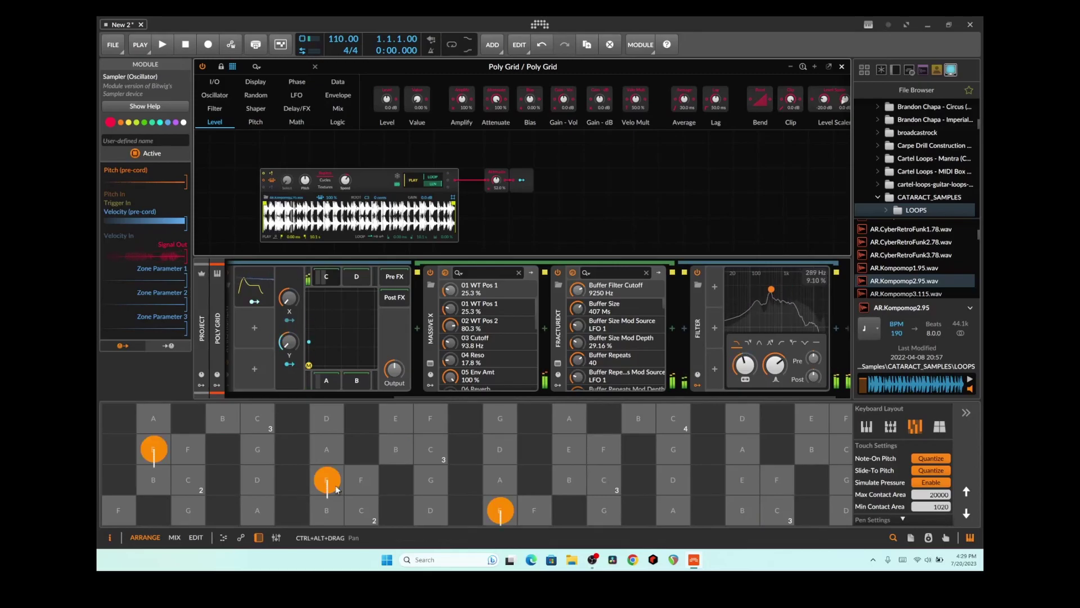
# - Set the Filter's resonance to about 77.6% and its cutoff frequency to about 528 Hz while notes play
pyautogui.moveTo(775, 365); pyautogui.dragTo(775, 382)
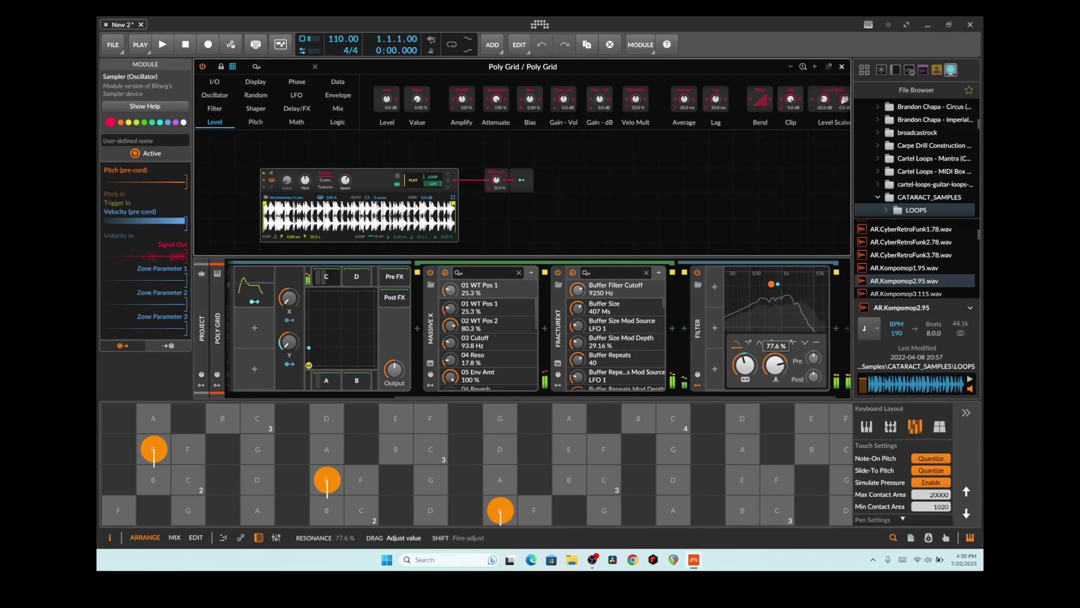
pyautogui.moveTo(745, 365); pyautogui.dragTo(745, 324)
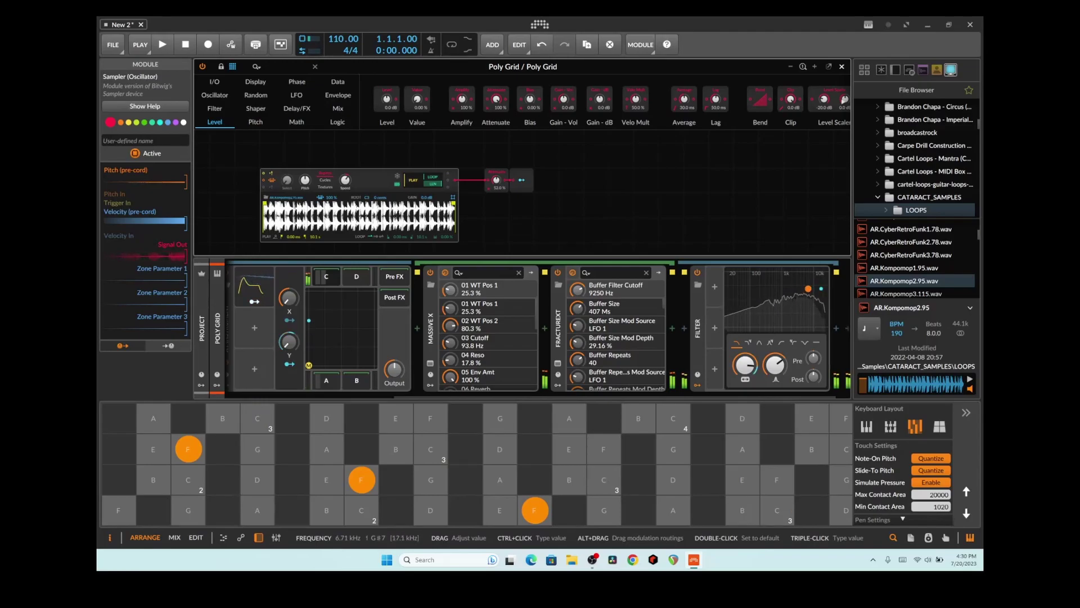
pyautogui.moveTo(750, 365); pyautogui.dragTo(750, 399)
# - Change the Filter to a band-pass mode, adjust its Post level and play notes to hear the result
pyautogui.click(770, 345)
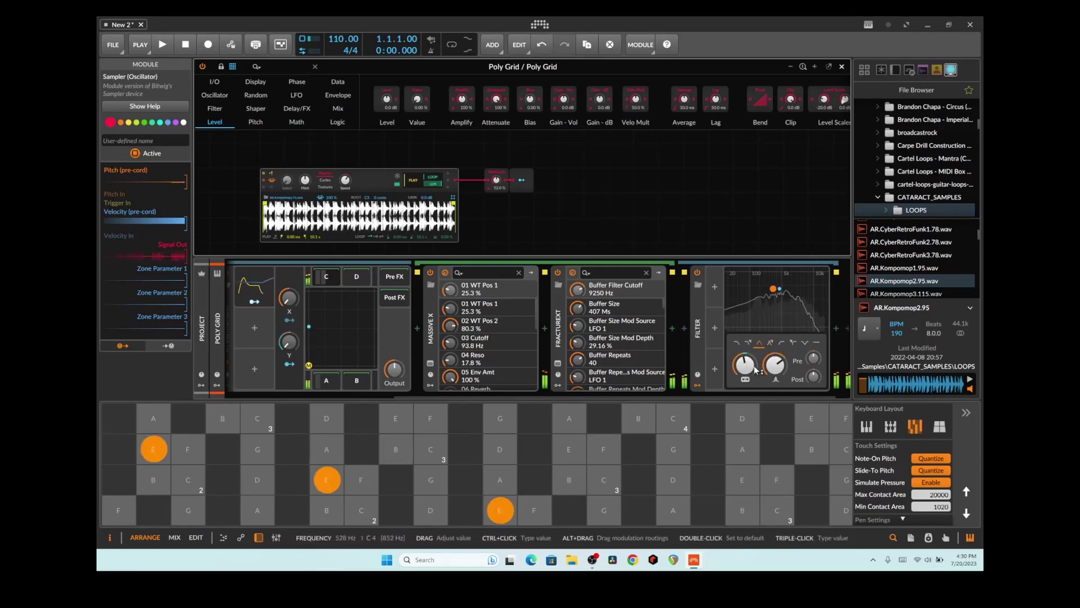
pyautogui.moveTo(814, 376); pyautogui.dragTo(814, 366)
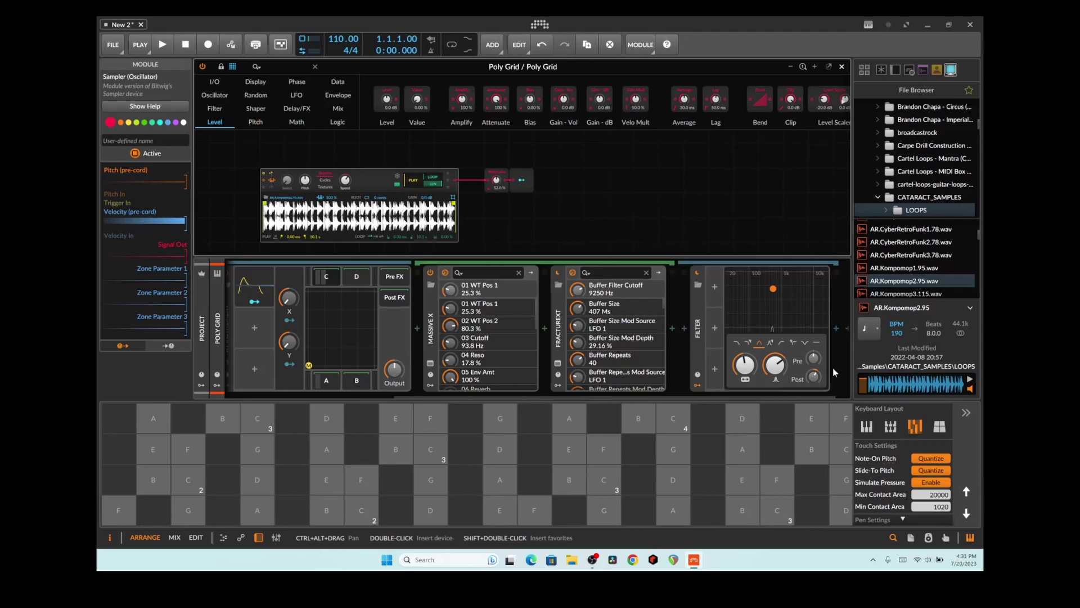
pyautogui.click(500, 449)
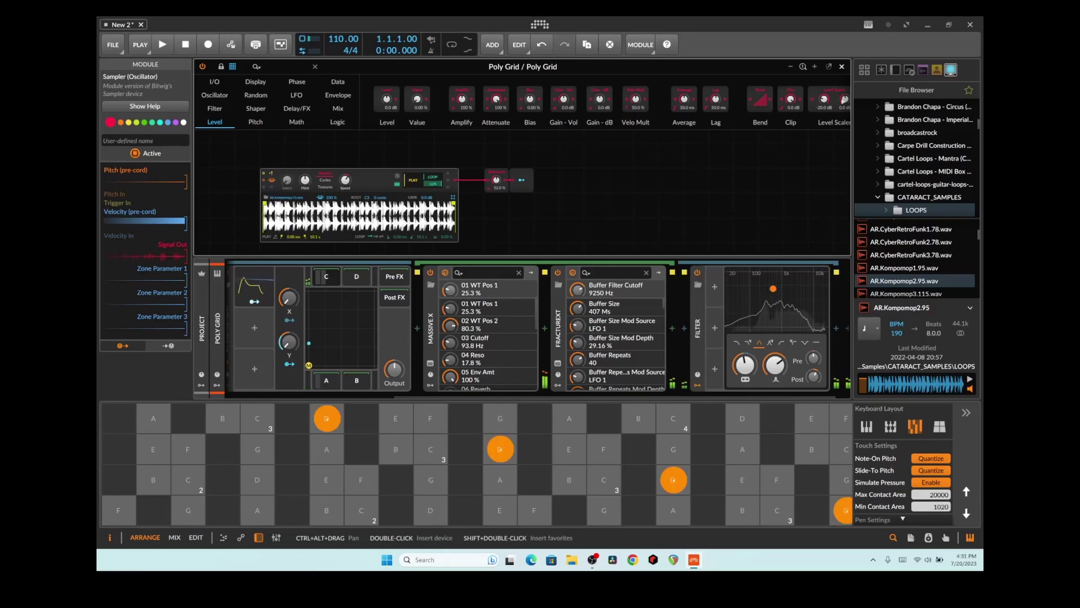
pyautogui.click(570, 418)
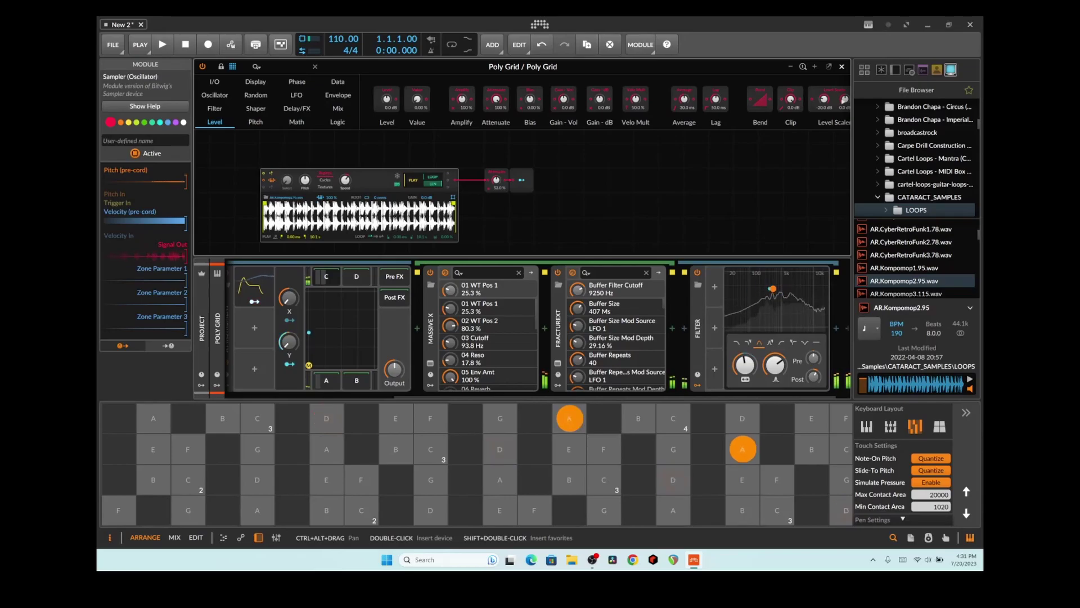